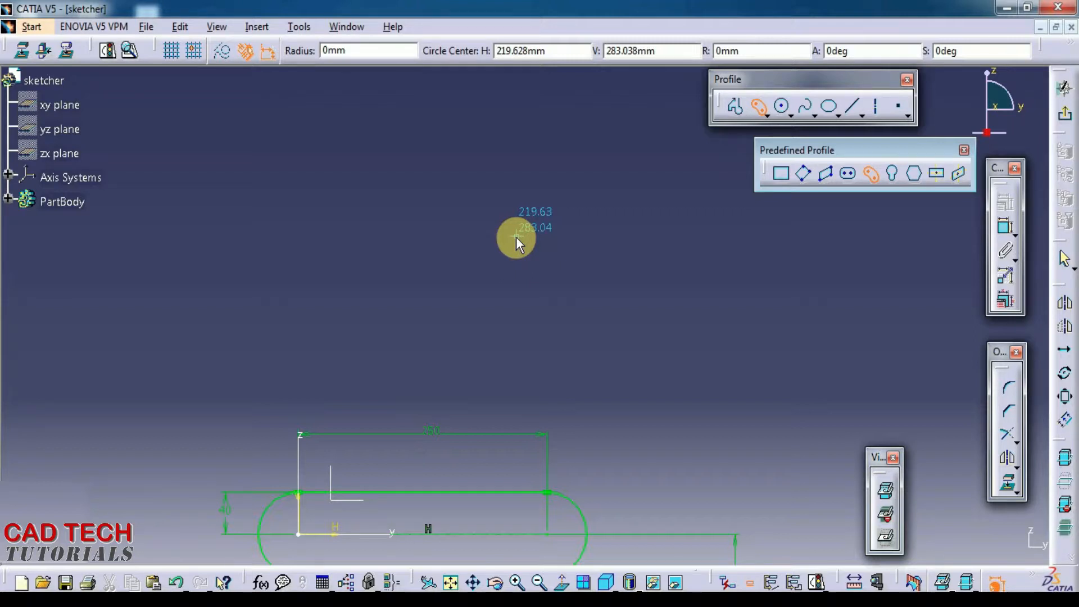
Step: Sketch a cylindrical elongated hole above the horizontal slot, centred about 240 mm across and 242 mm above the origin, with a 15 mm radius
left_click(535, 278)
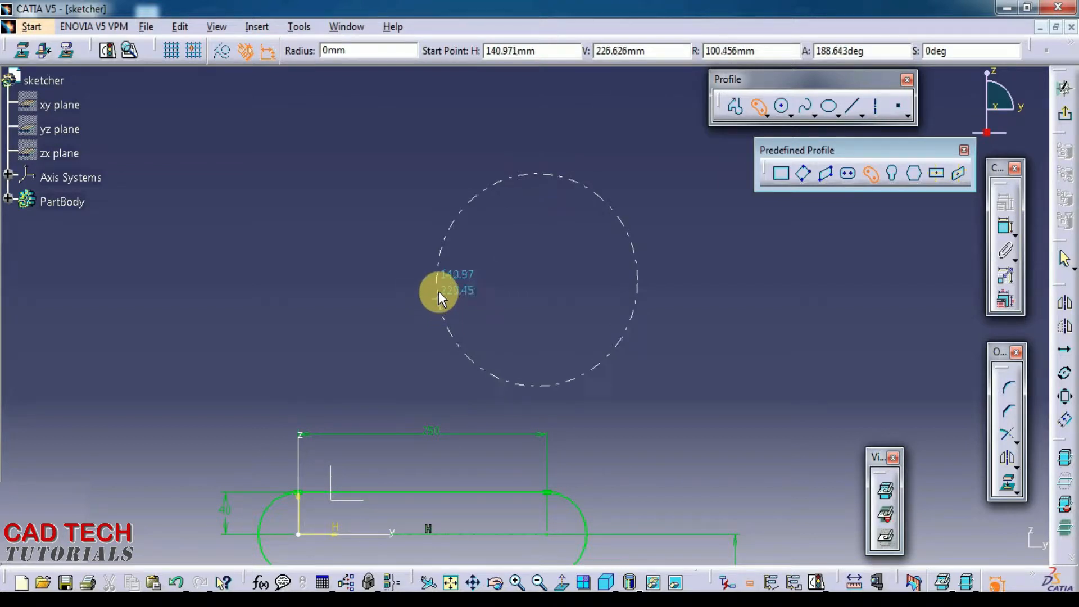
left_click(438, 289)
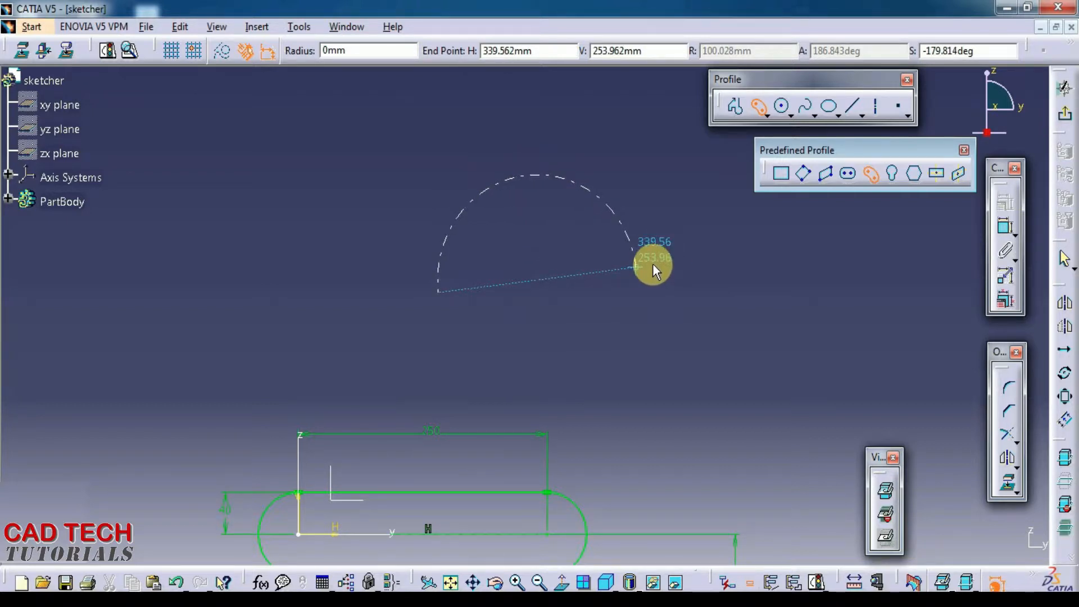
left_click(652, 264)
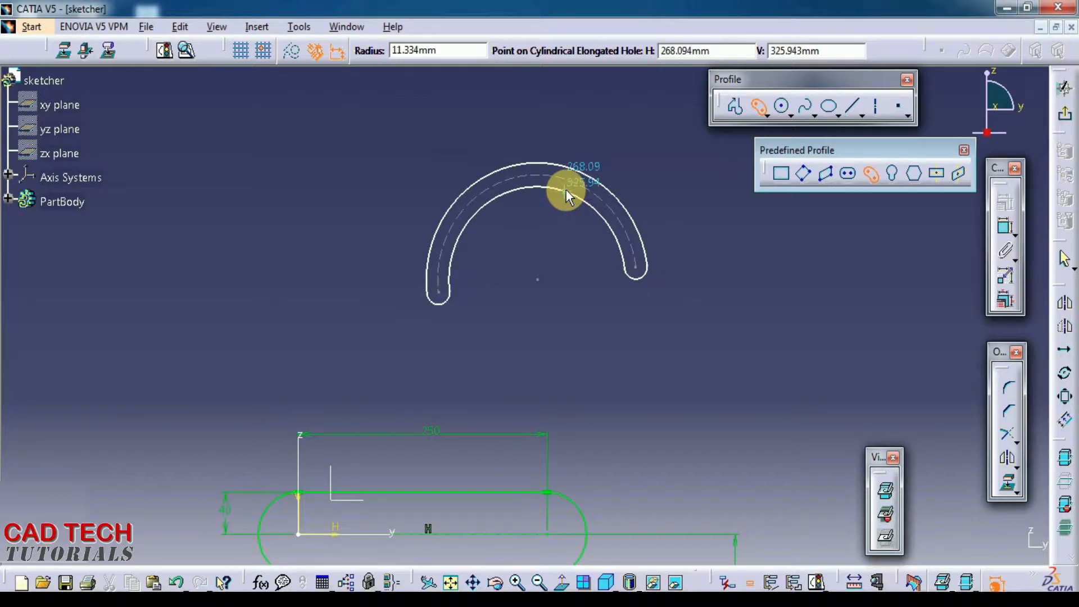
key("Tab")
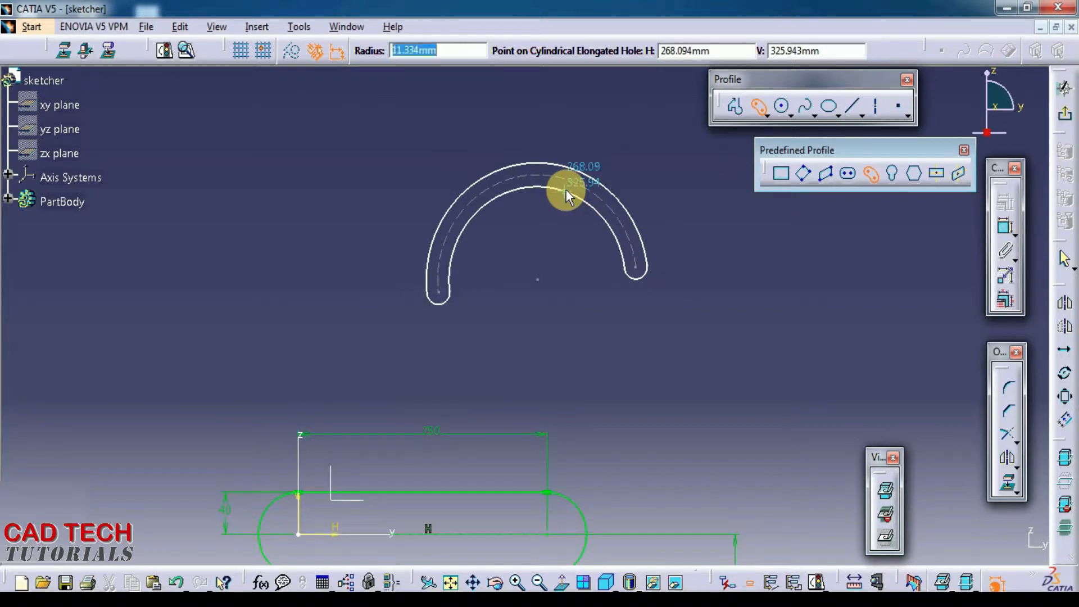
type("15")
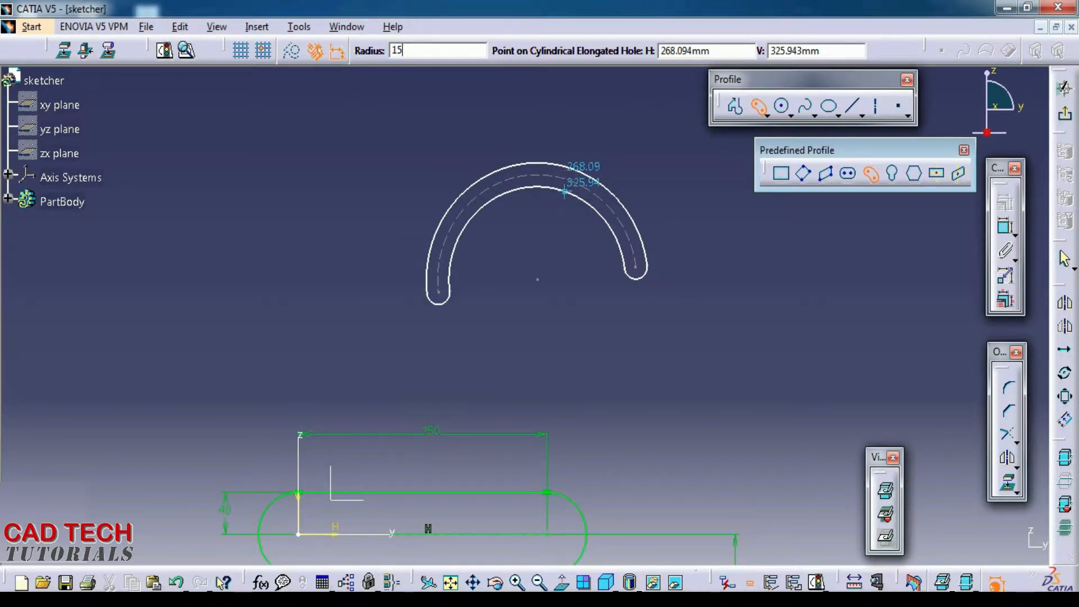
left_click(565, 191)
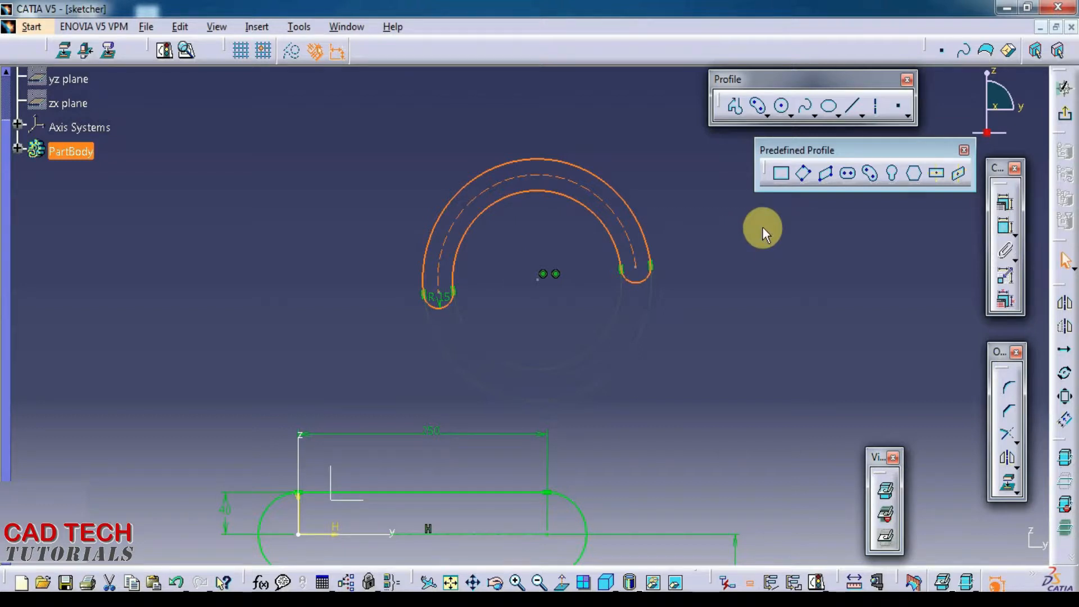
Step: Dimension the arc slot's centre from the horizontal axis and set the distance to 250 mm
mouse_move(525, 307)
middle_mouse_down("ctrl")
mouse_move(511, 249)
mouse_move(451, 318)
mouse_move(474, 429)
mouse_move(609, 354)
mouse_move(600, 256)
middle_mouse_up("ctrl")
left_click(370, 381)
scroll(366, 378, "down", 2)
left_click(357, 366)
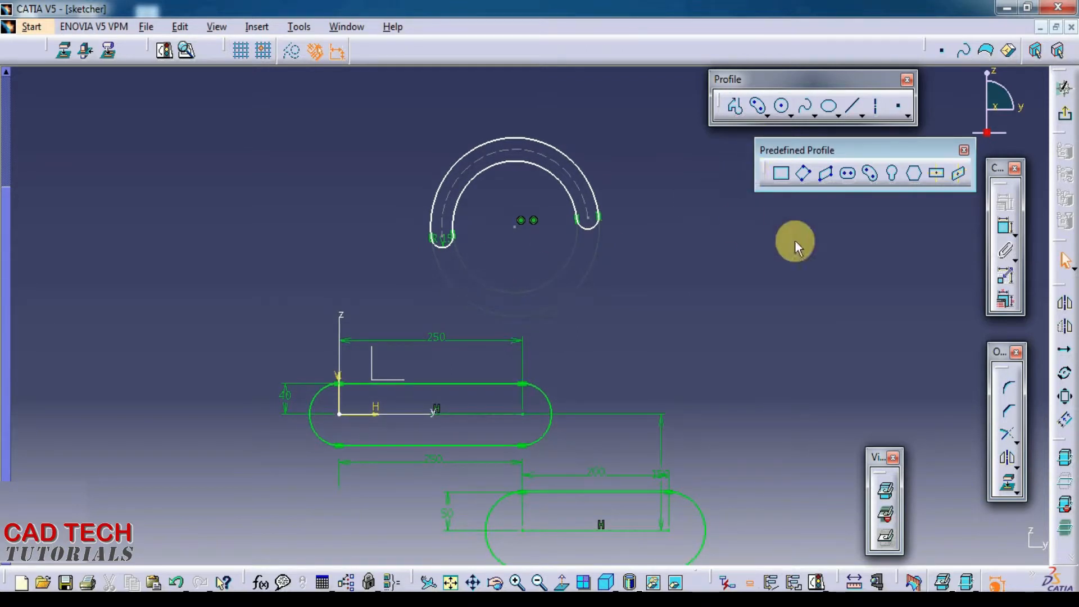
left_click(1005, 236)
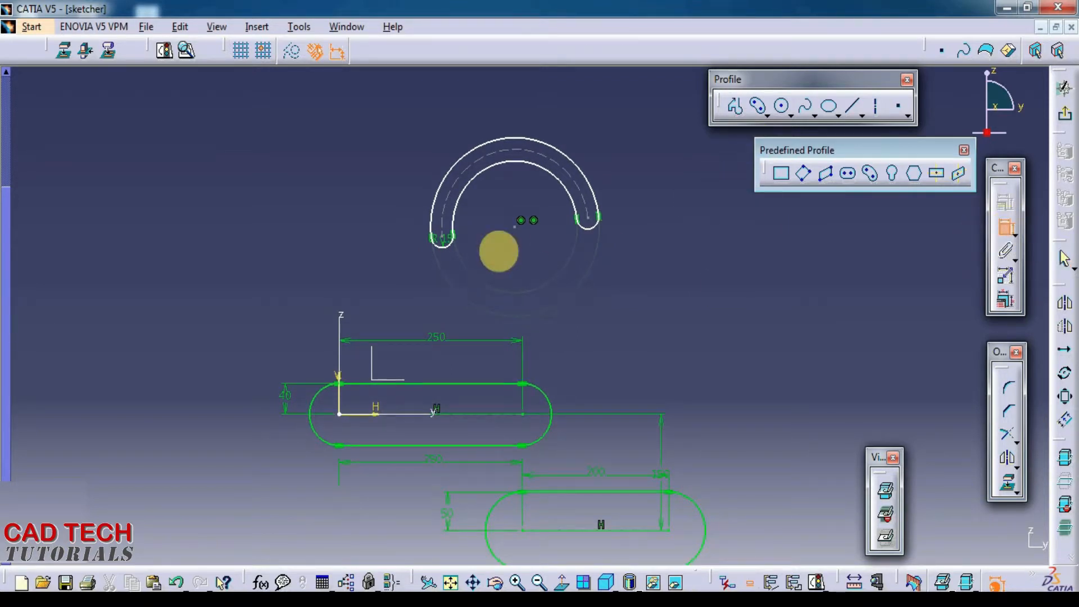
left_click(515, 224)
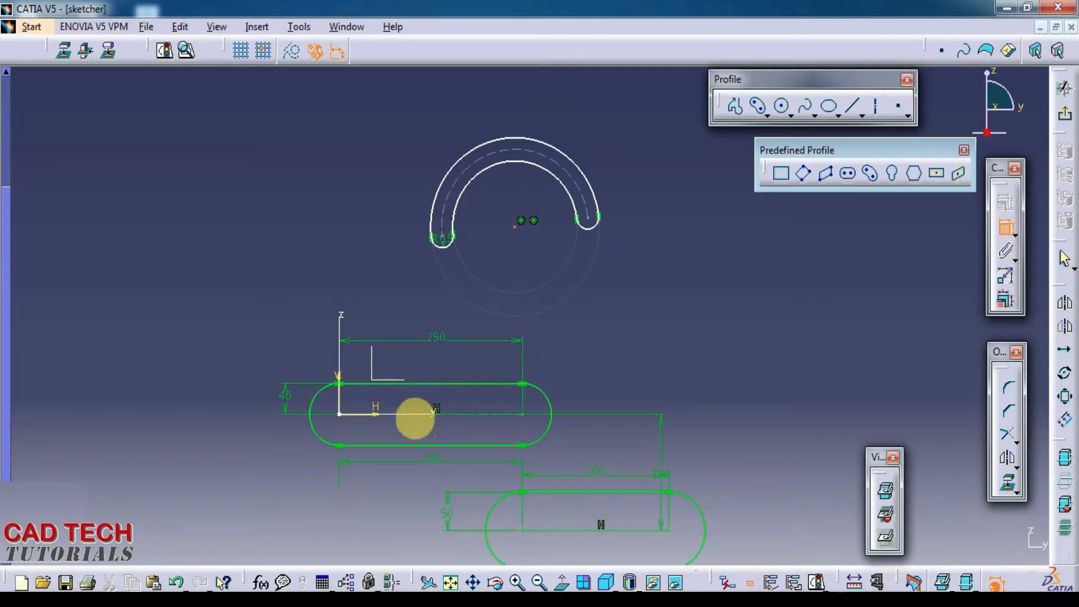
left_click(375, 416)
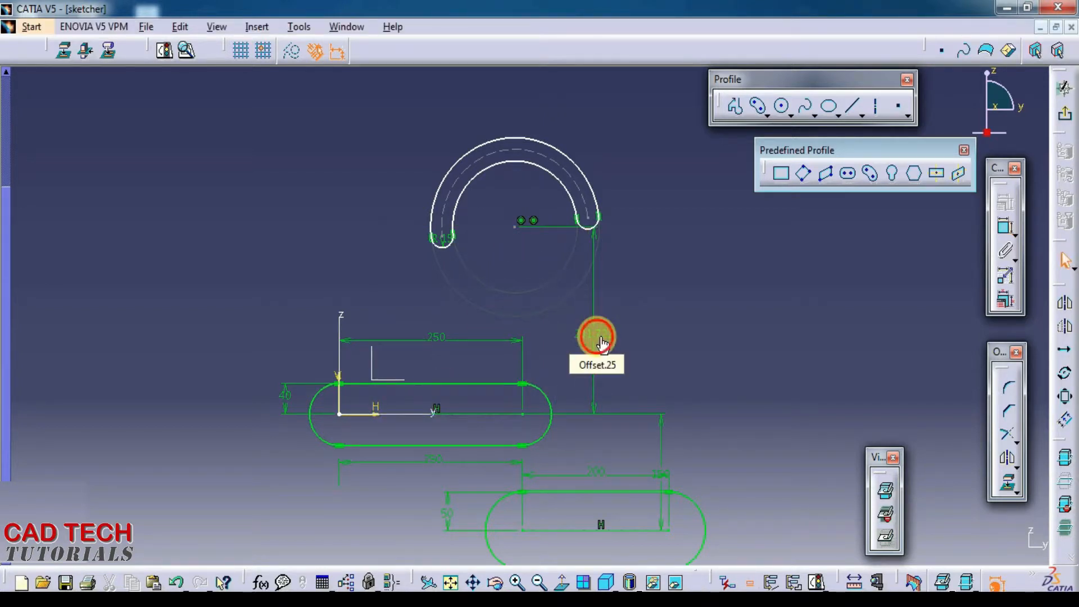
double_click(600, 343)
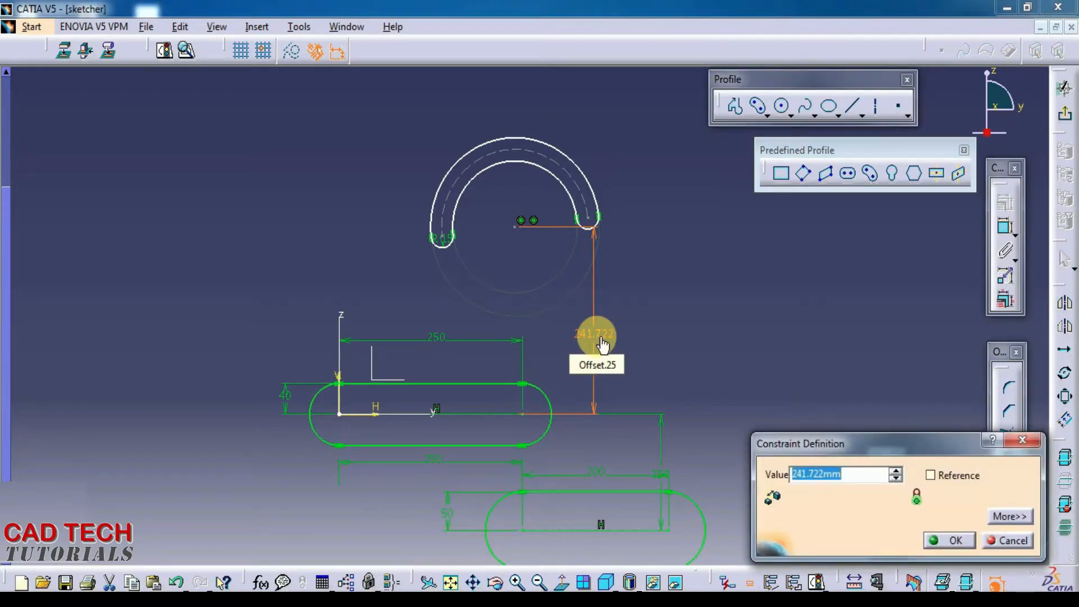
type("25")
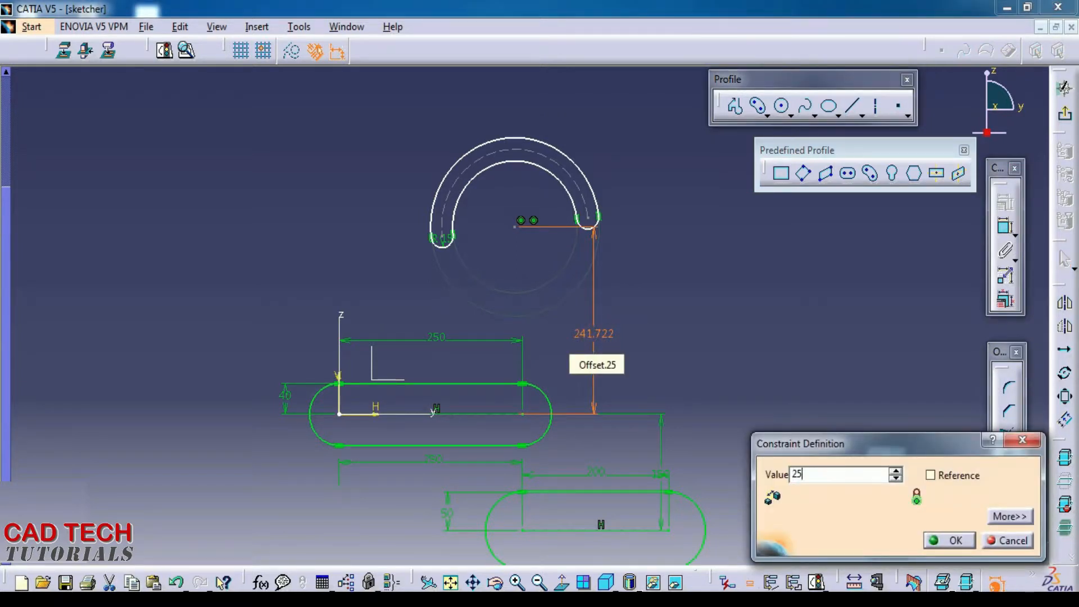
key("Return")
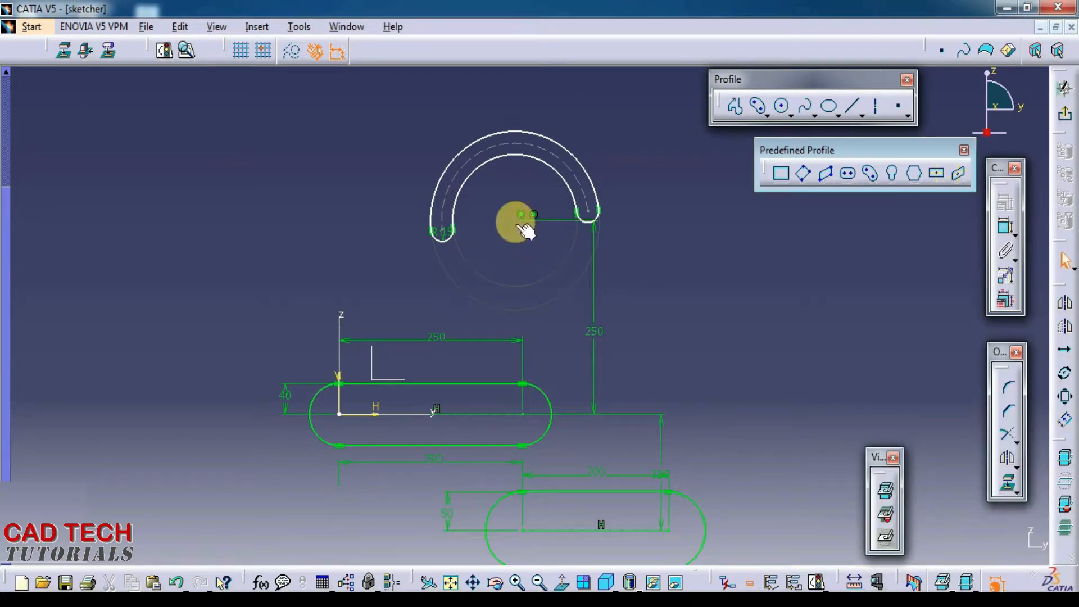
Step: Dimension the arc slot's centre from the vertical axis and set the distance to 250 mm
left_click(1005, 227)
left_click(515, 220)
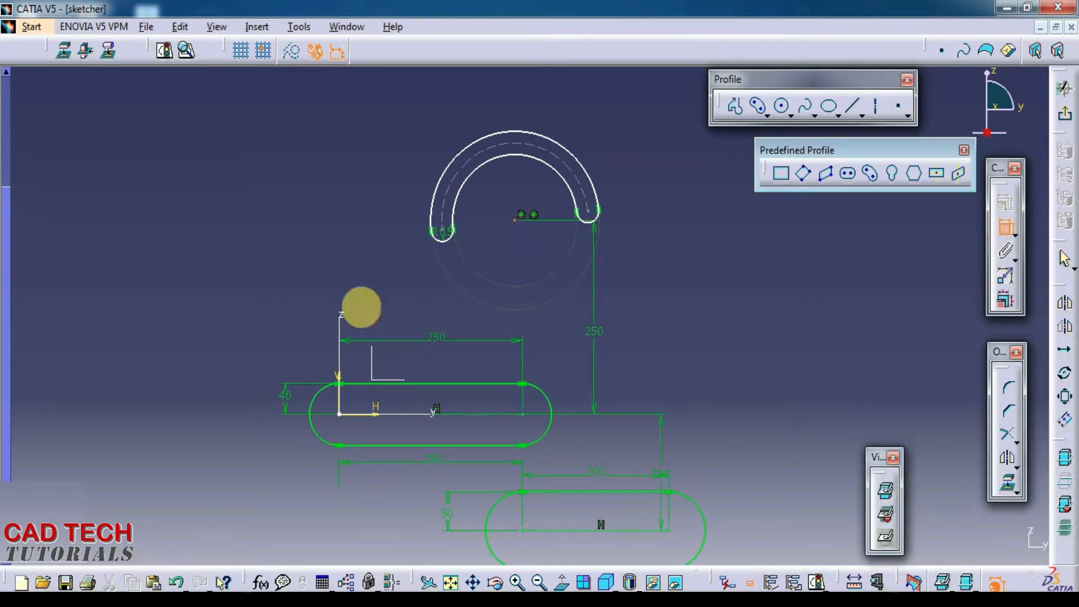
left_click(341, 377)
left_click(436, 271)
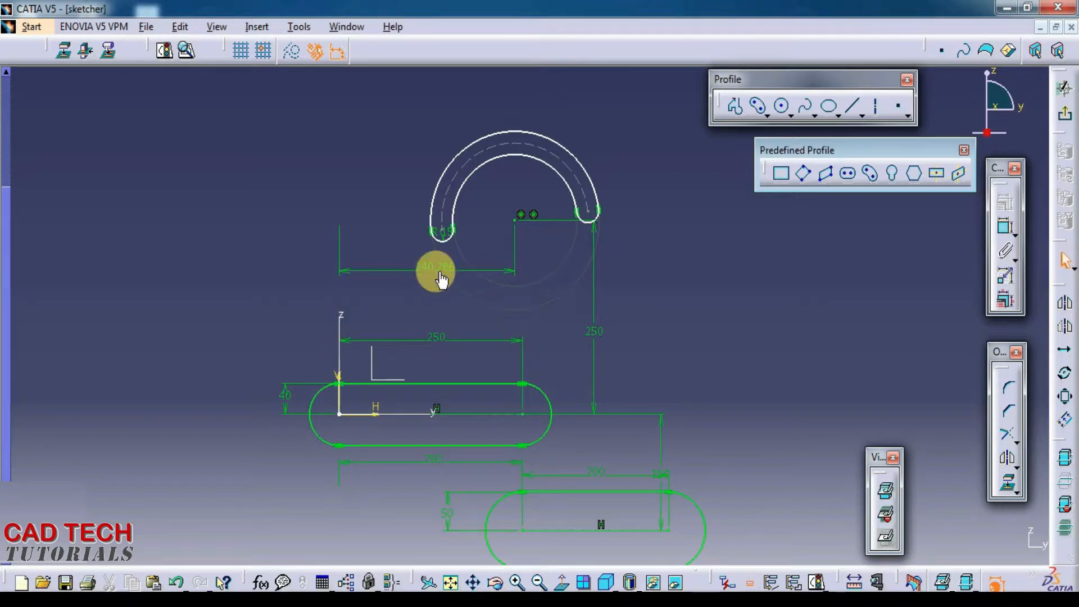
double_click(440, 275)
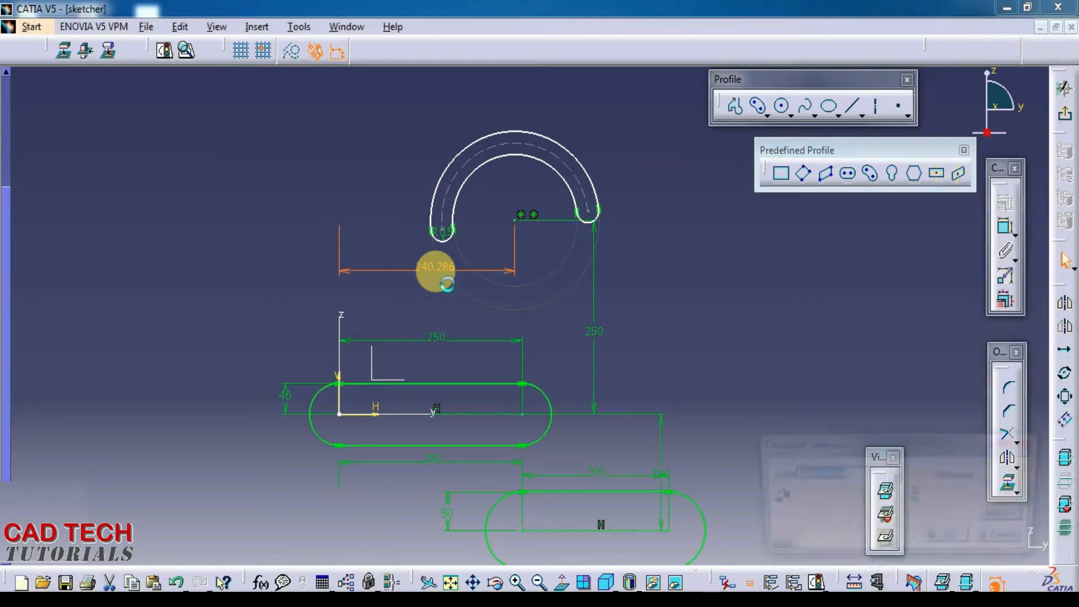
type("250")
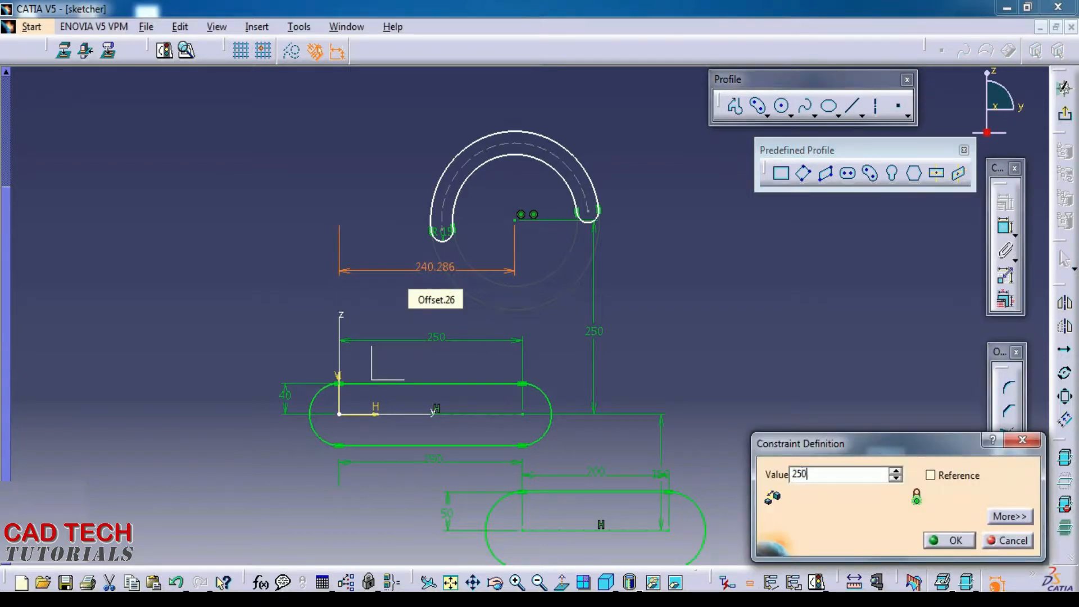
key("Return")
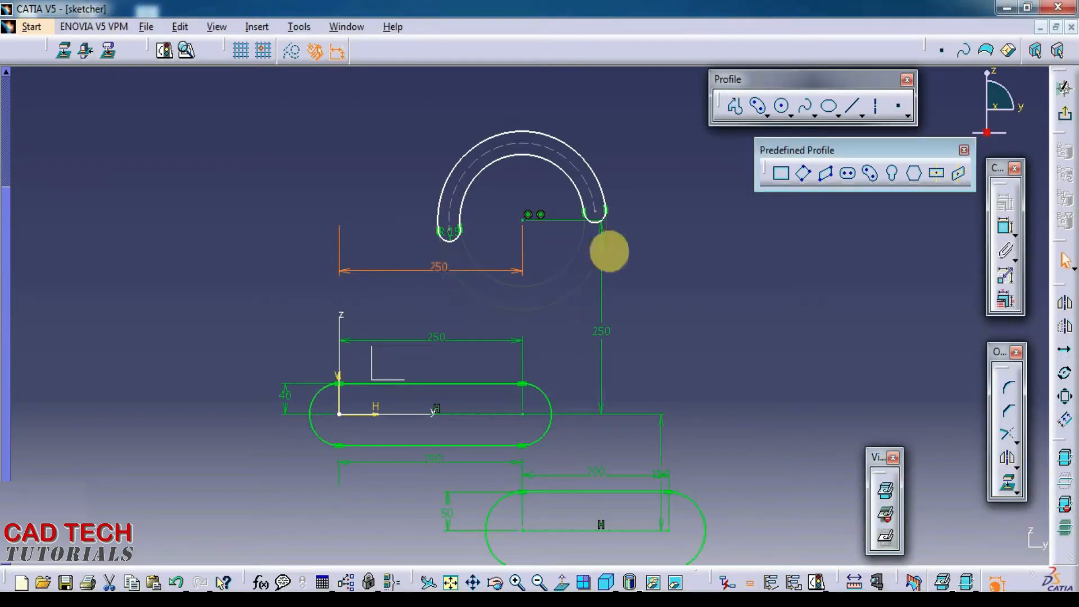
Step: Pull on the arc slot's inner arc to test which of its dimensions are still free
middle_click_drag(630, 276, 625, 324)
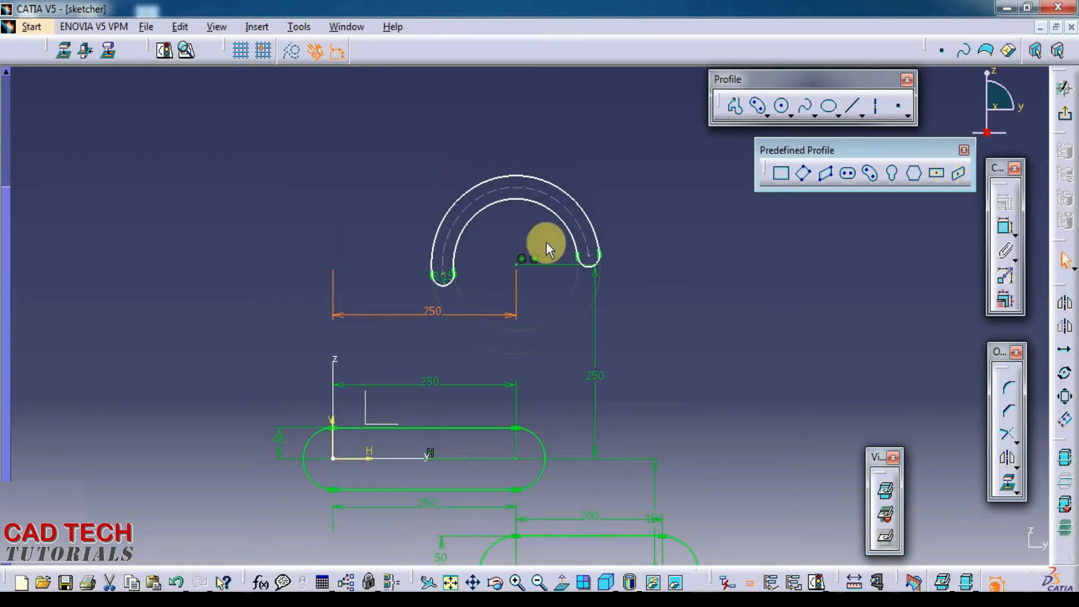
left_click_drag(511, 202, 512, 248)
left_click_drag(508, 200, 451, 258)
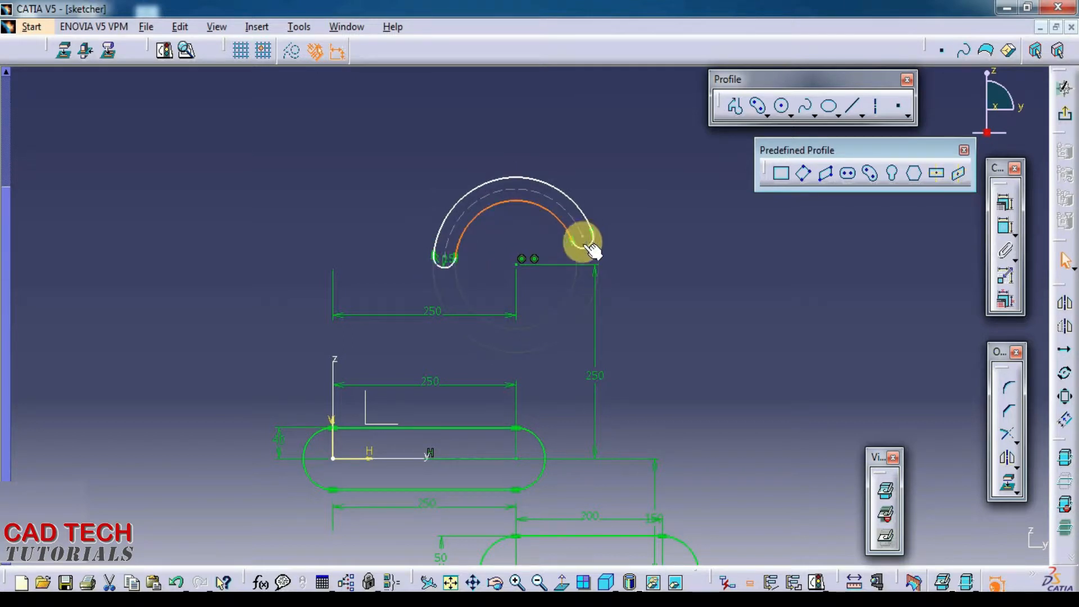
left_click(672, 187)
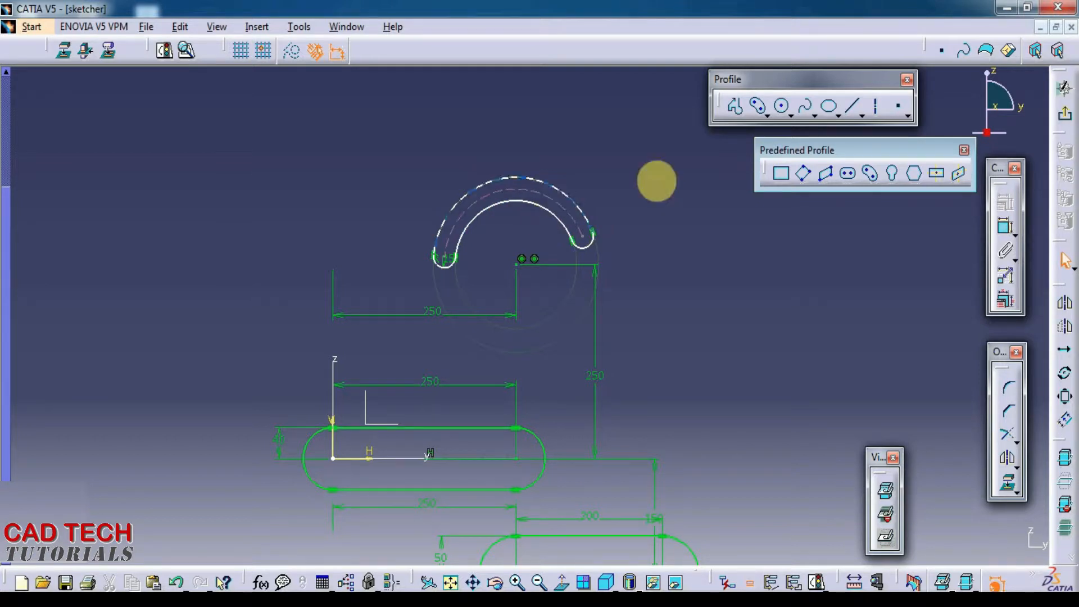
Step: Dimension the radius of the arc slot's dashed centreline and set it to 150 mm
left_click(1006, 231)
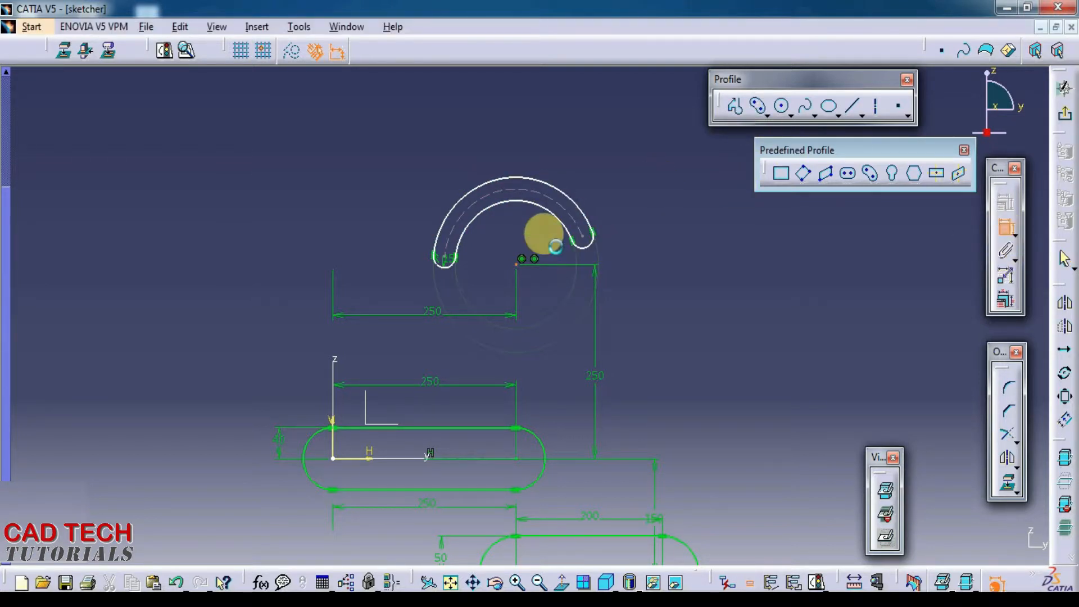
left_click(554, 201)
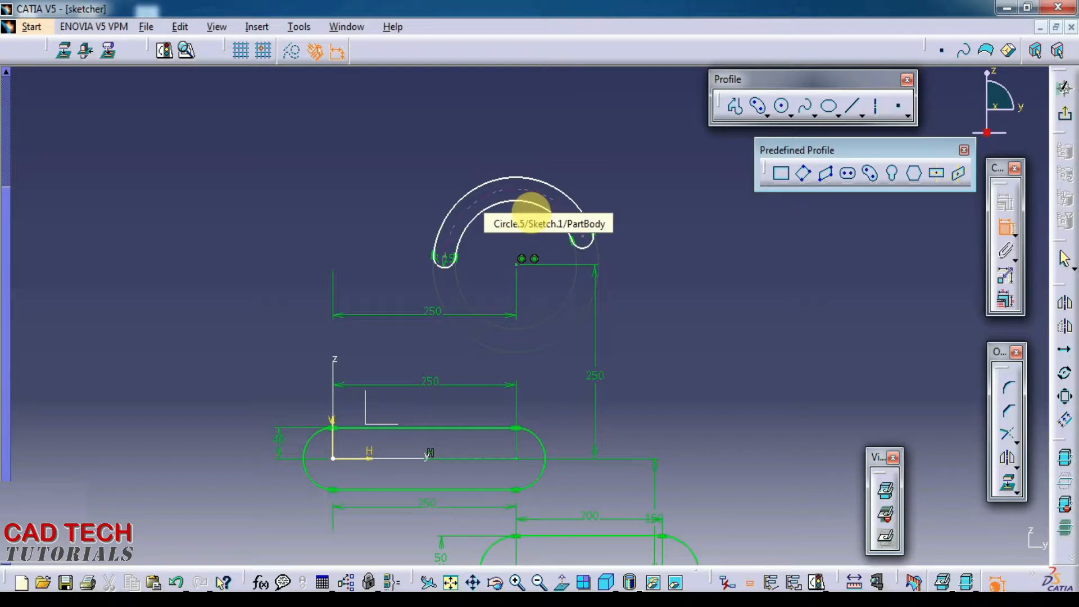
left_click(514, 232)
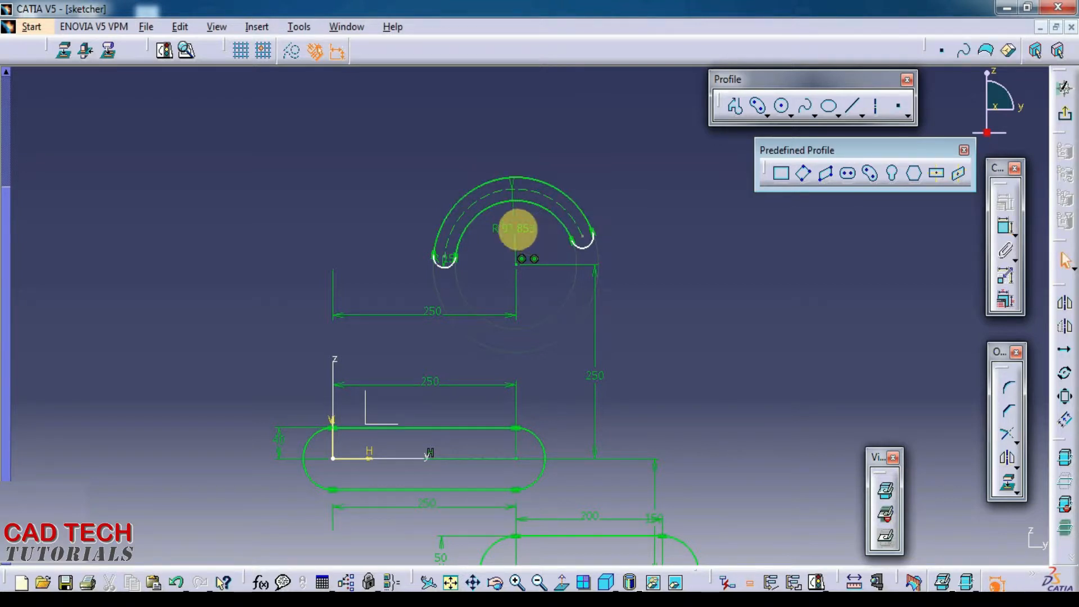
double_click(518, 230)
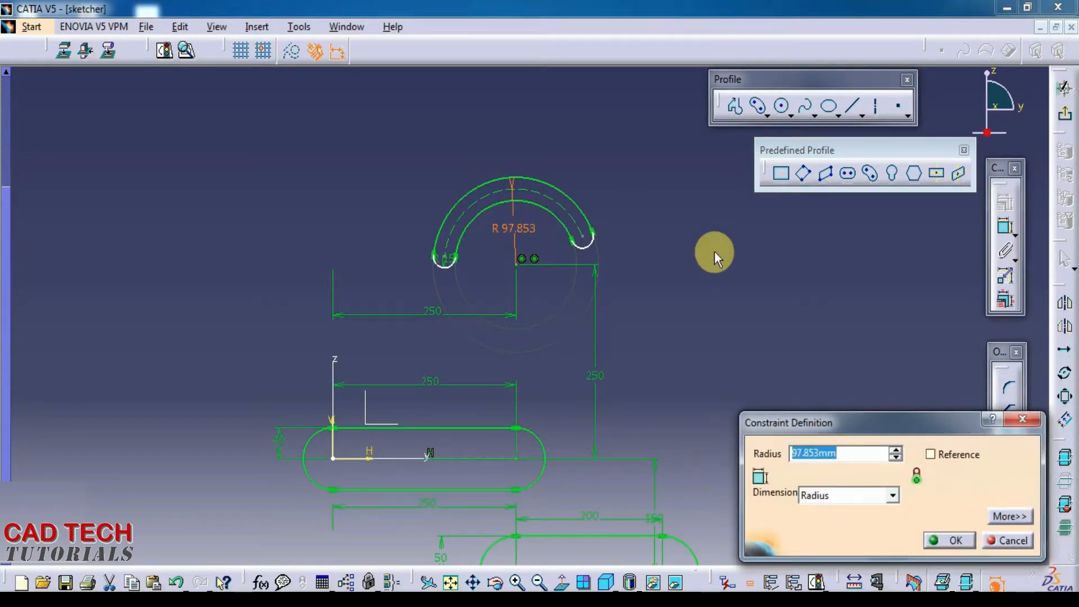
type("150")
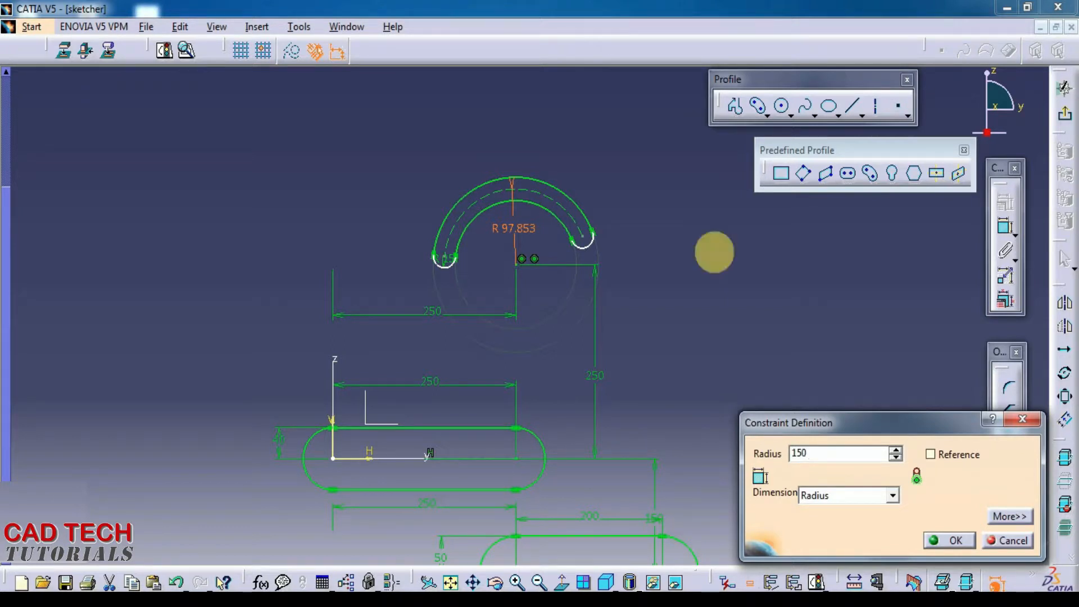
key("Return")
left_click(679, 283)
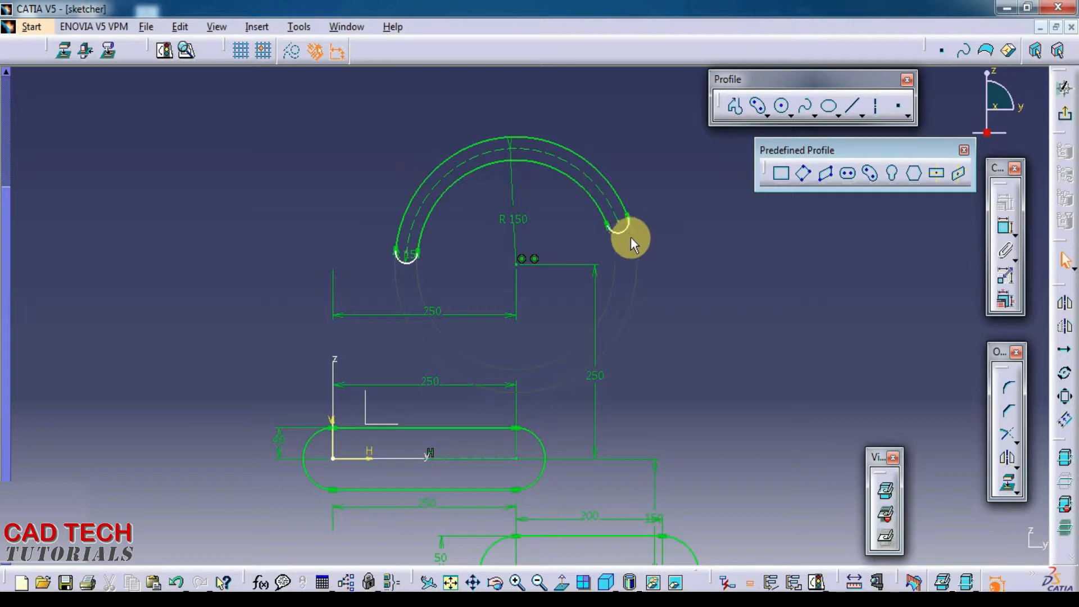
Step: Move the arc slot's right end to about 278 mm above the horizontal axis and dimension that height
left_click_drag(625, 232, 402, 301)
left_click_drag(439, 386, 633, 253)
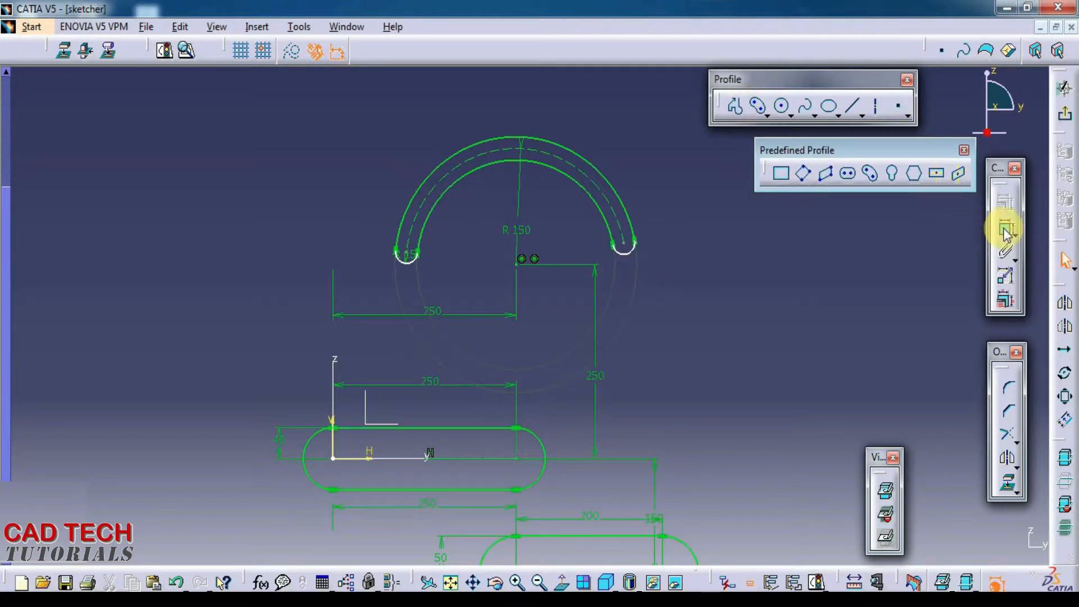
left_click(630, 250)
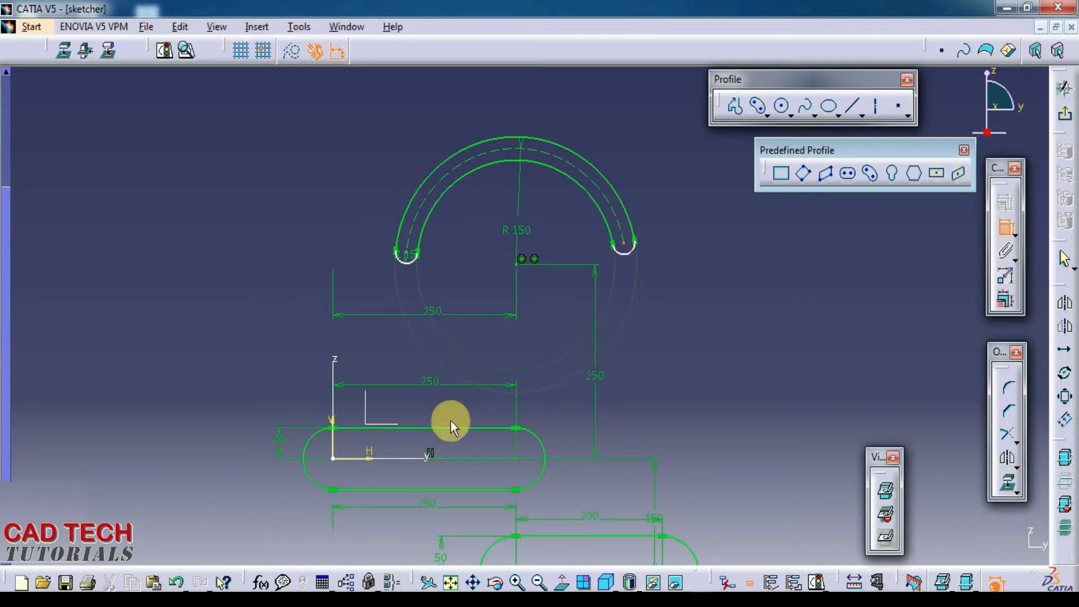
left_click(425, 458)
left_click(707, 343)
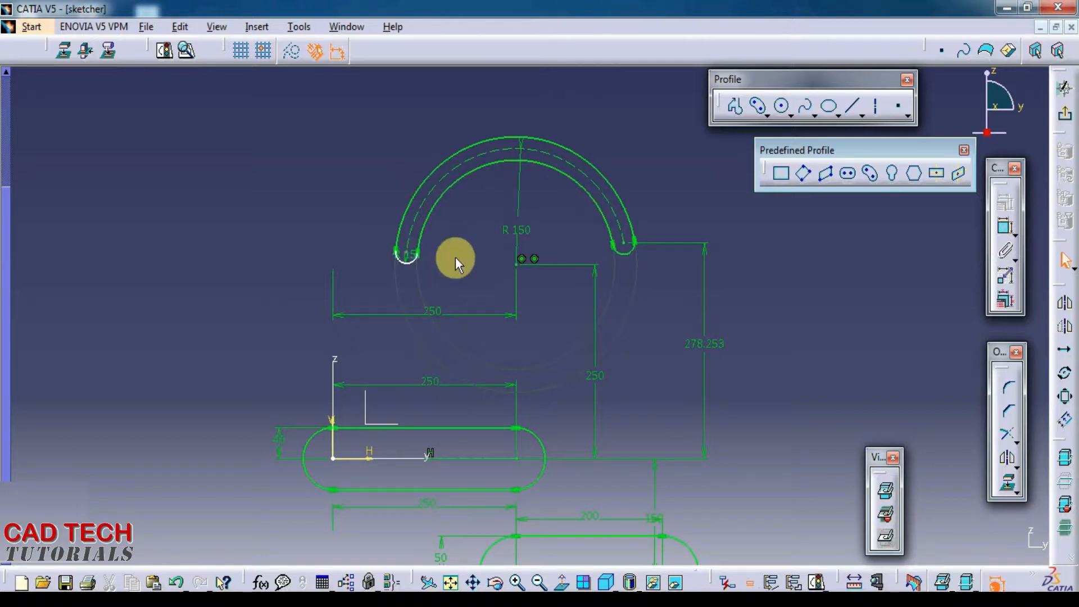
Step: Move the arc slot's left end upward along the arc and dimension its height above the horizontal axis
left_click(410, 264)
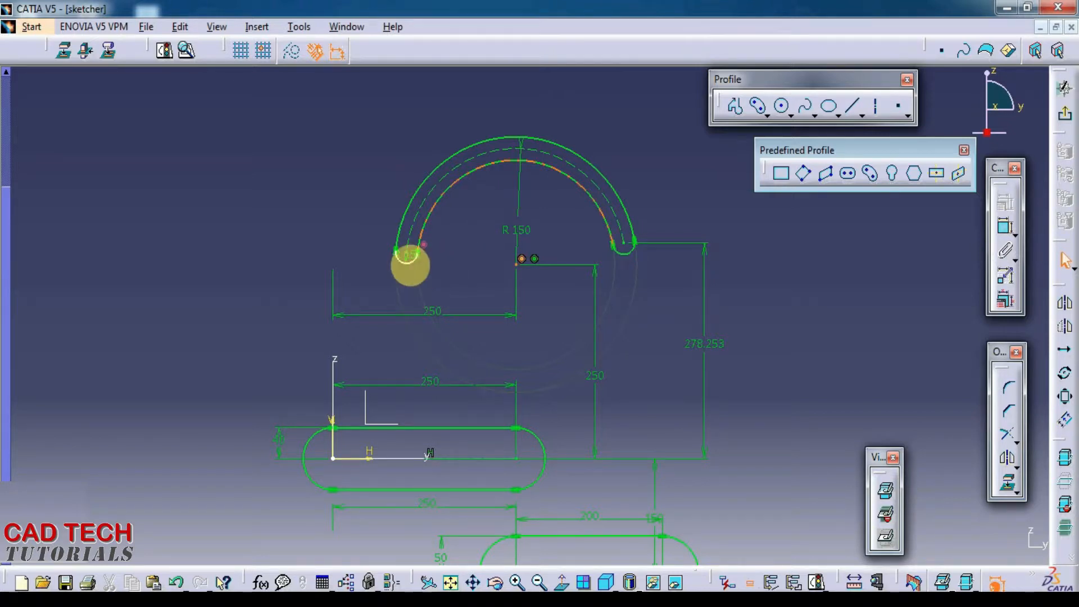
left_click_drag(418, 274, 373, 230)
left_click(366, 260)
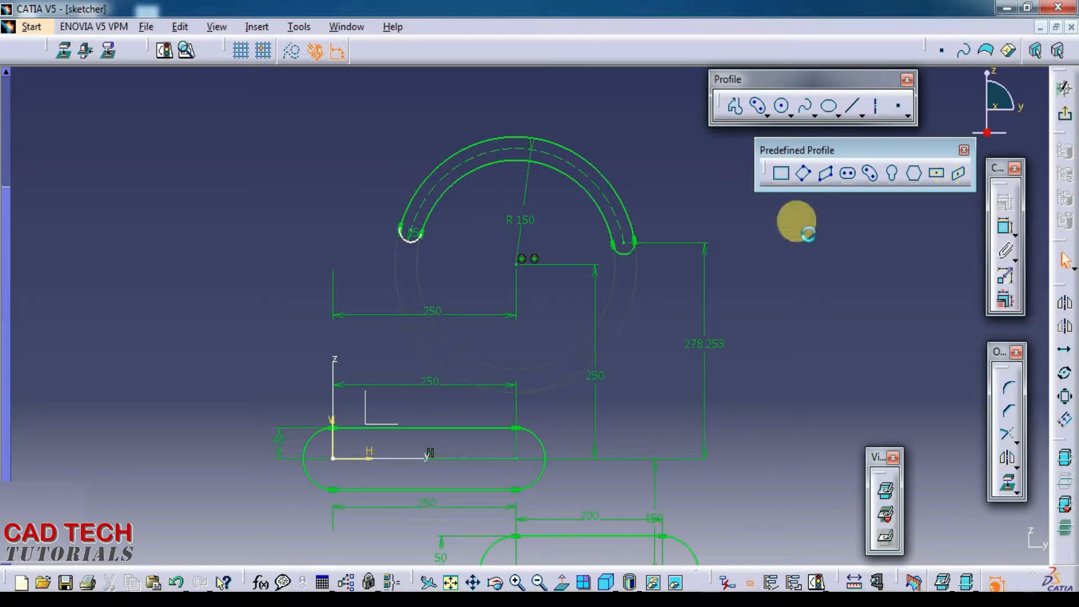
left_click(1005, 227)
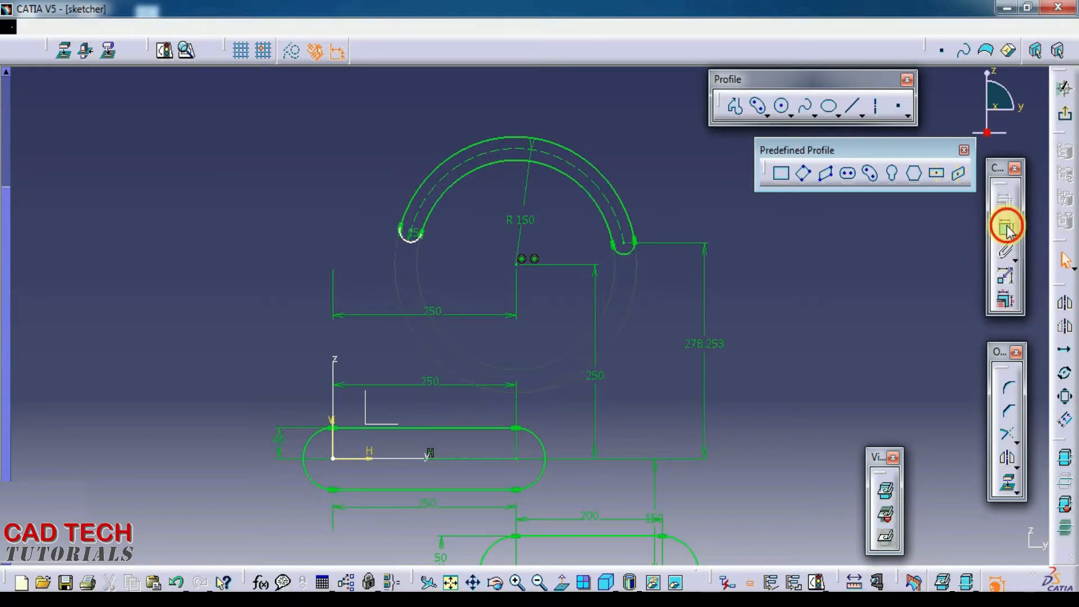
left_click(413, 237)
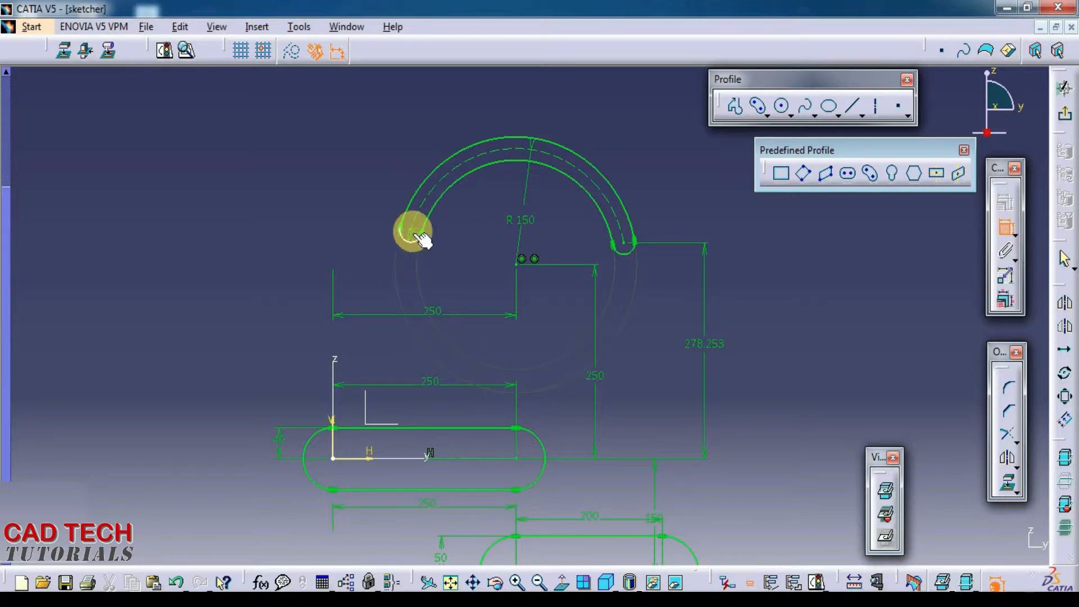
left_click(368, 458)
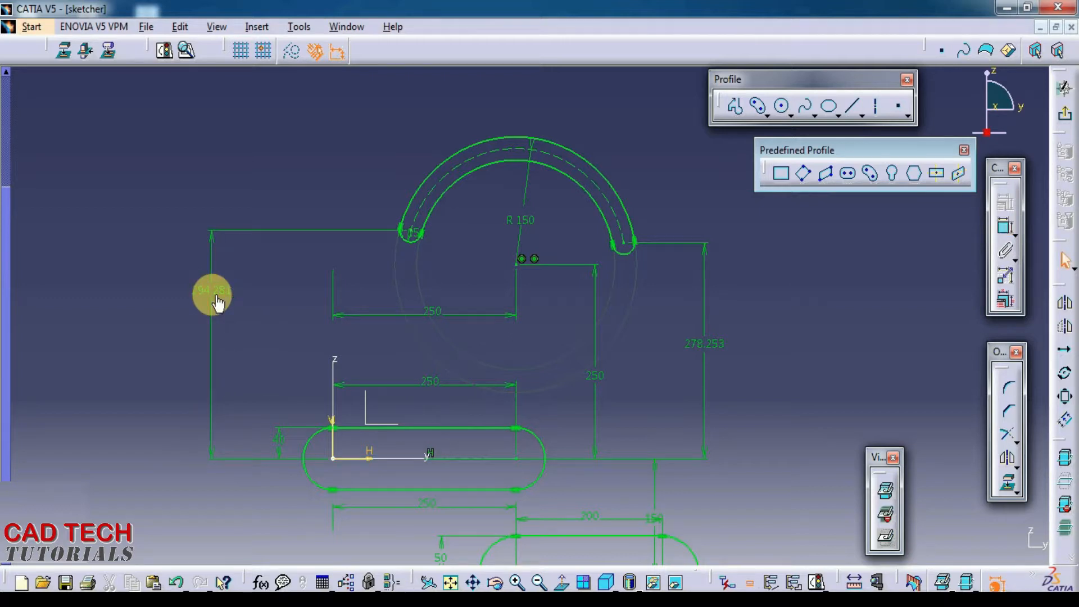
Step: Place the height dimension of the arc slot's left end to the left of the slot
left_click(212, 297)
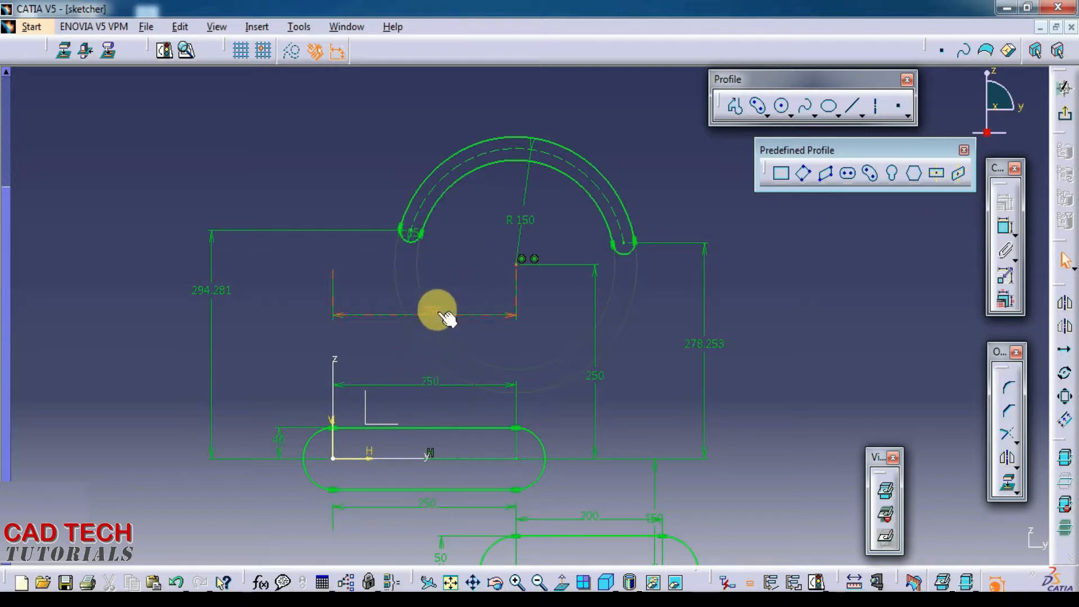
Step: Try removing the horizontal 250 mm dimension of the arc slot's centre to test the constraint, and restore it
key("Delete")
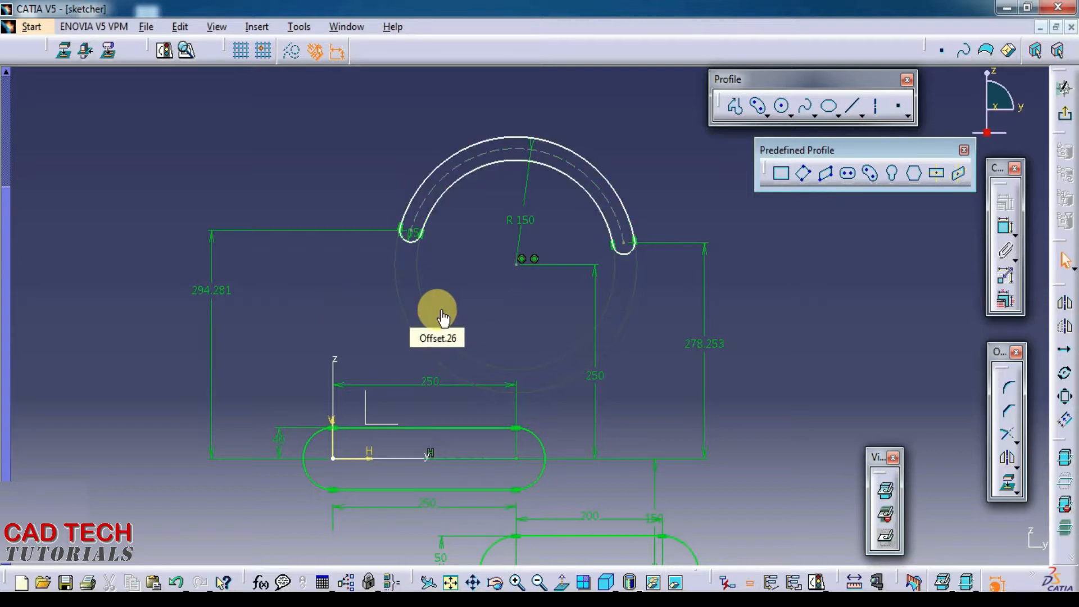
left_click(501, 286)
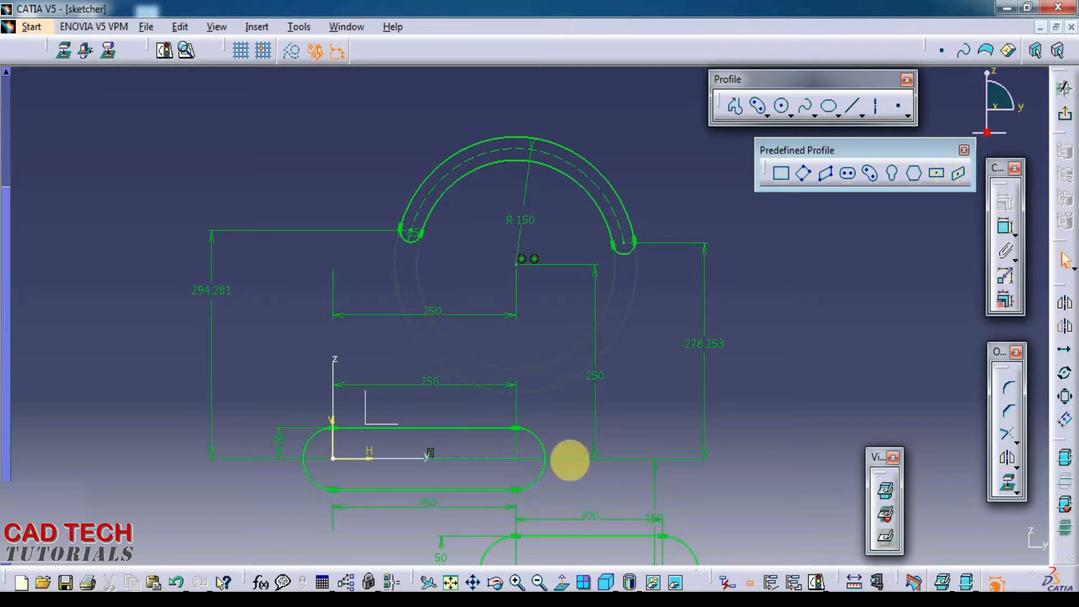
Step: Start a second cylindrical elongated hole with a 50 mm radius and place its centre to the right of the first arc slot
mouse_move(734, 313)
middle_mouse_down()
mouse_move(667, 342)
mouse_move(446, 380)
mouse_move(391, 358)
middle_mouse_up()
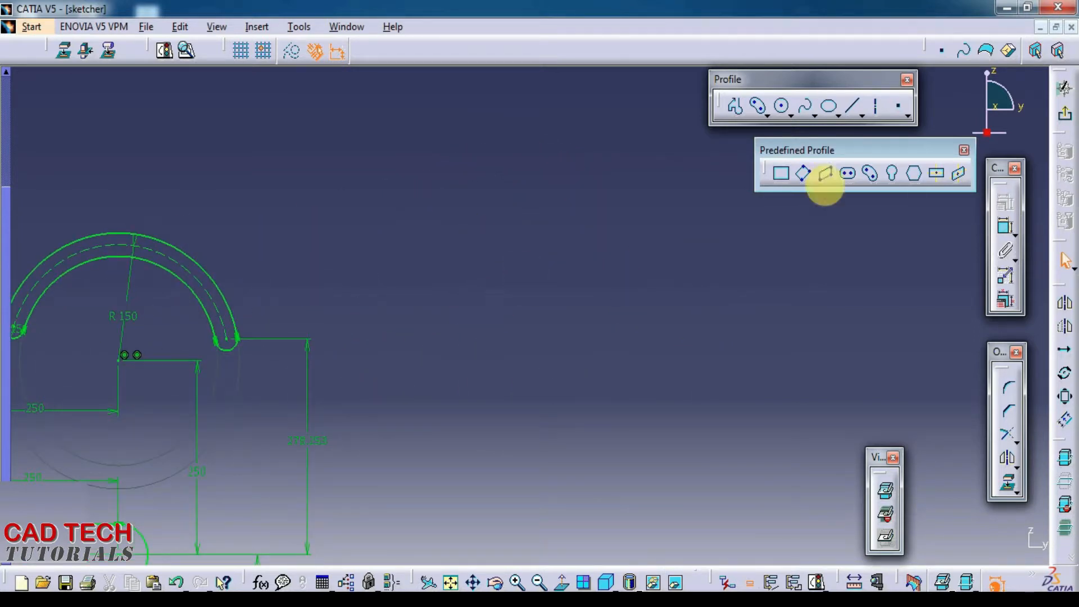
left_click(870, 174)
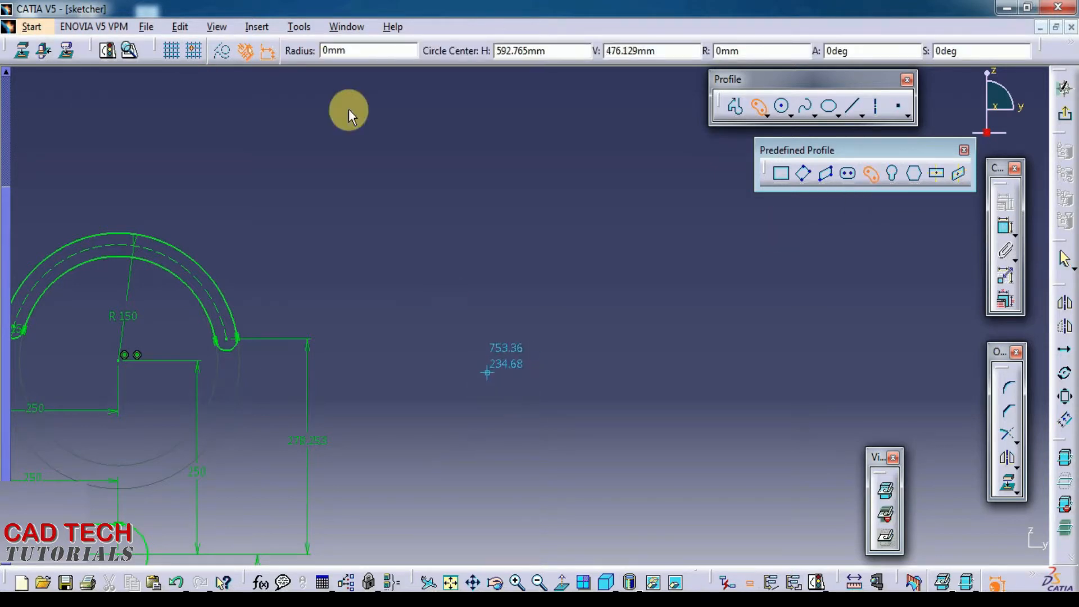
key("Tab")
key("Tab")
key("Tab")
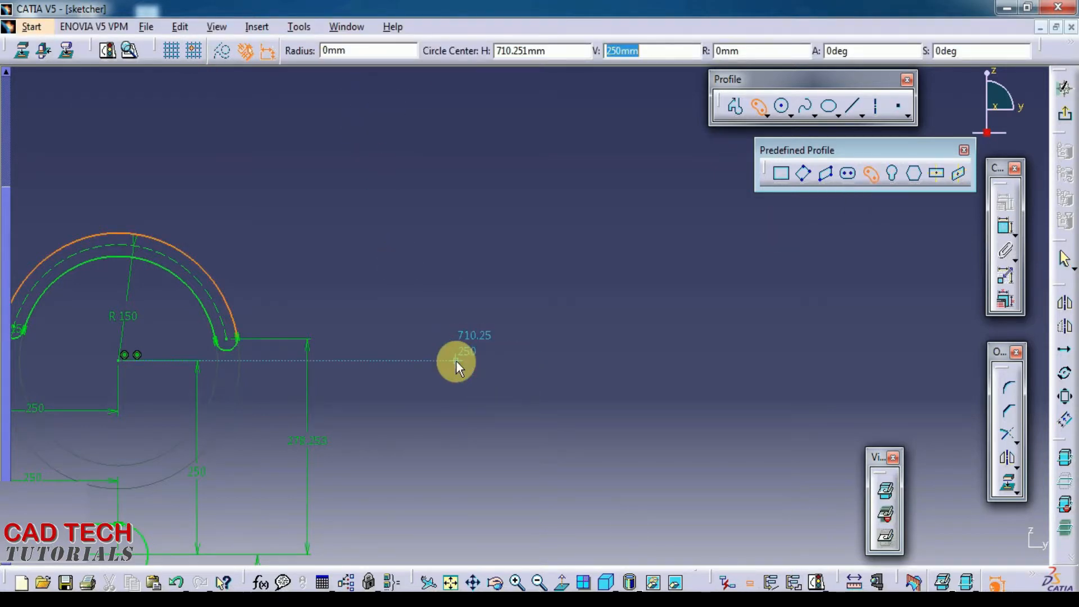
left_click_drag(356, 50, 284, 73)
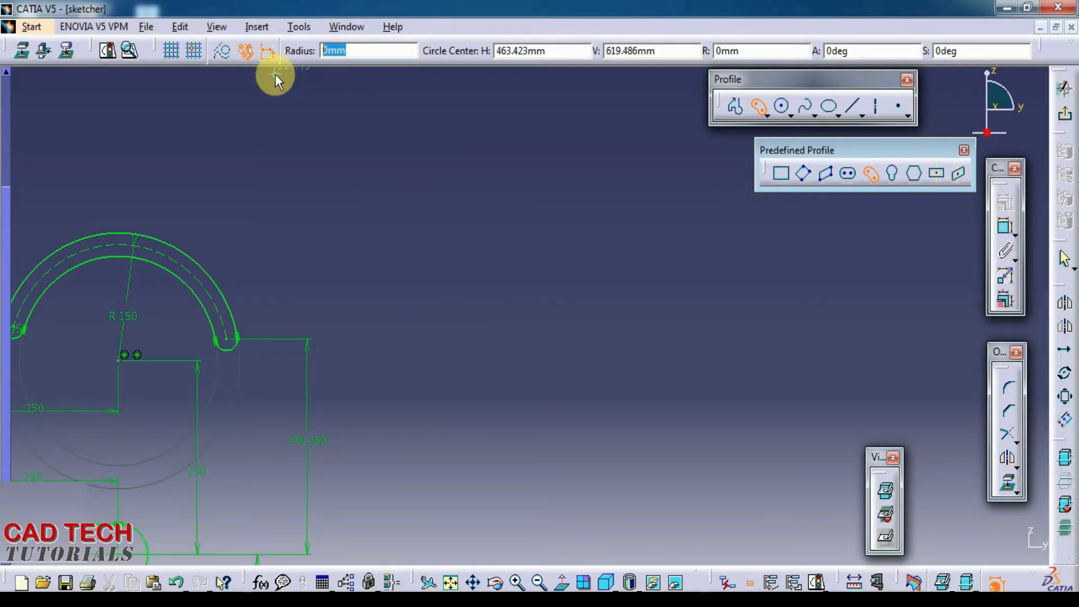
type("50")
key("Return")
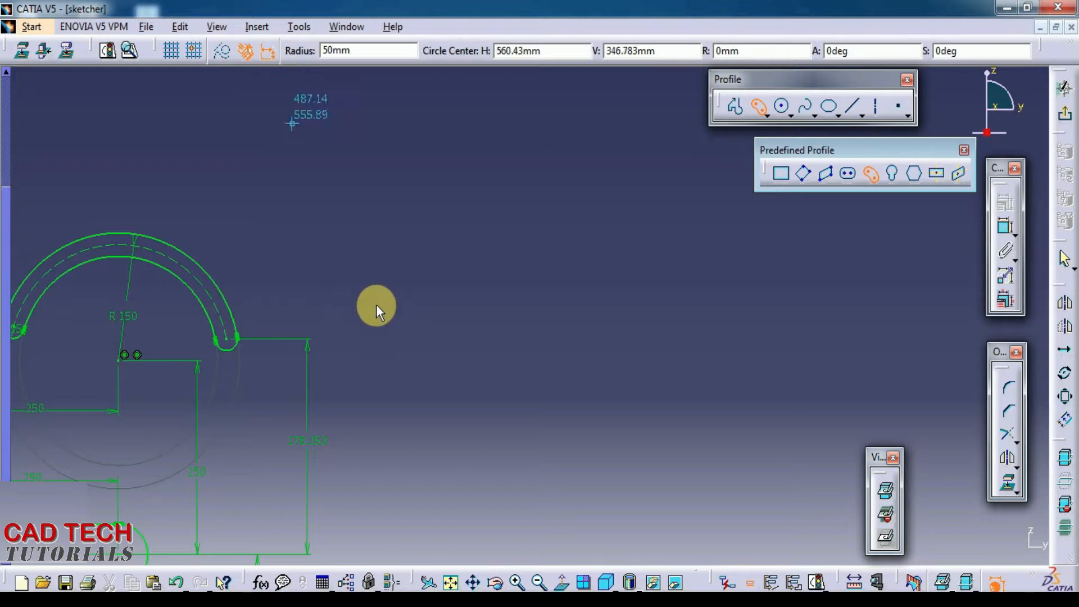
left_click(622, 370)
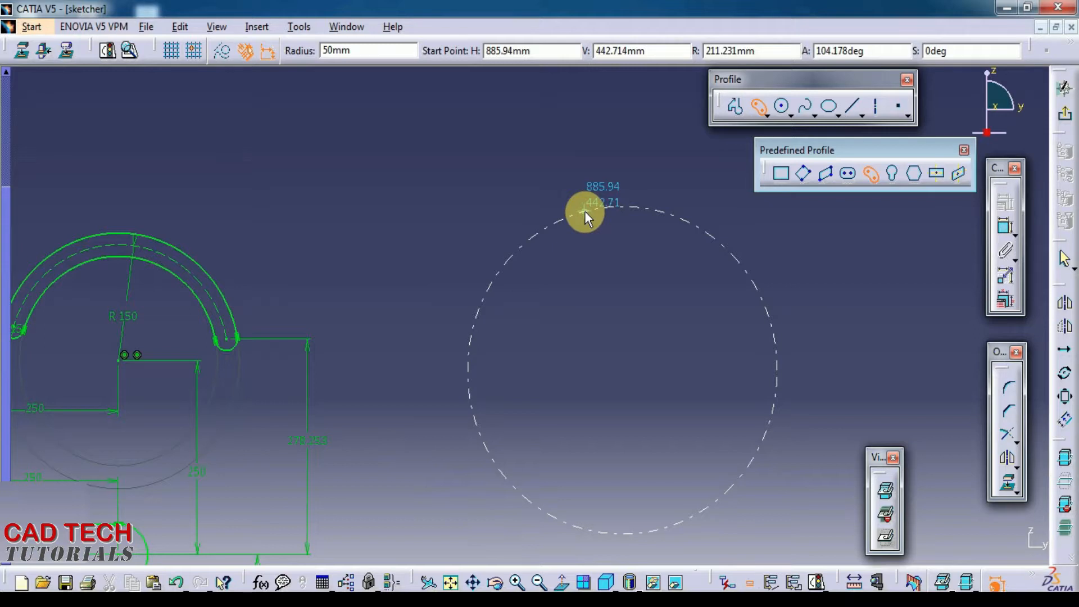
Step: Give the new slot a 150 mm centreline radius and finish it as an upper half-circle arc from left to right
key("Tab")
key("Tab")
key("Tab")
key("Tab")
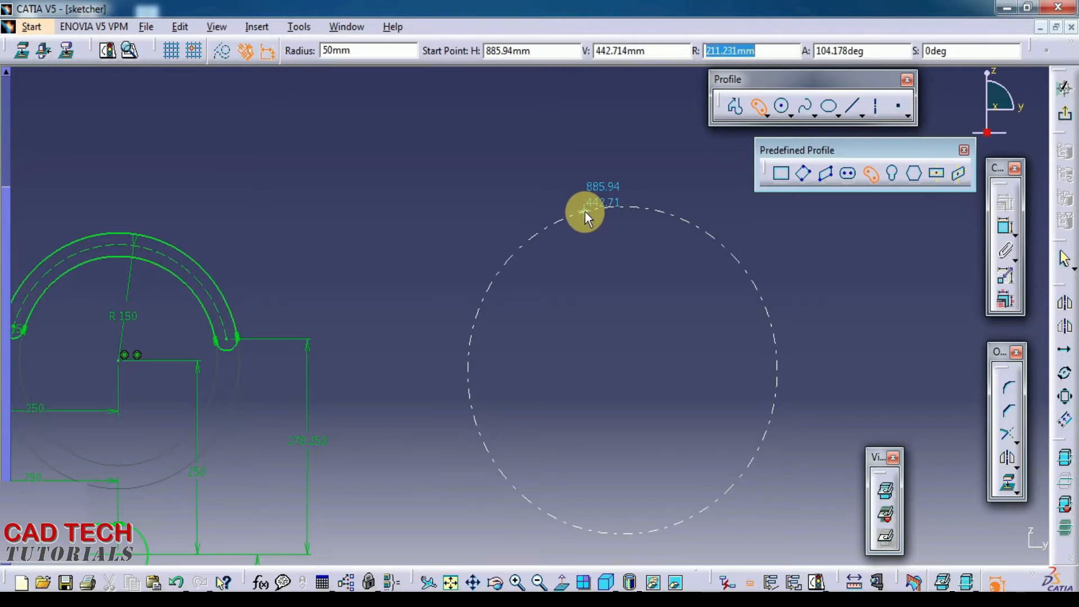
type("150")
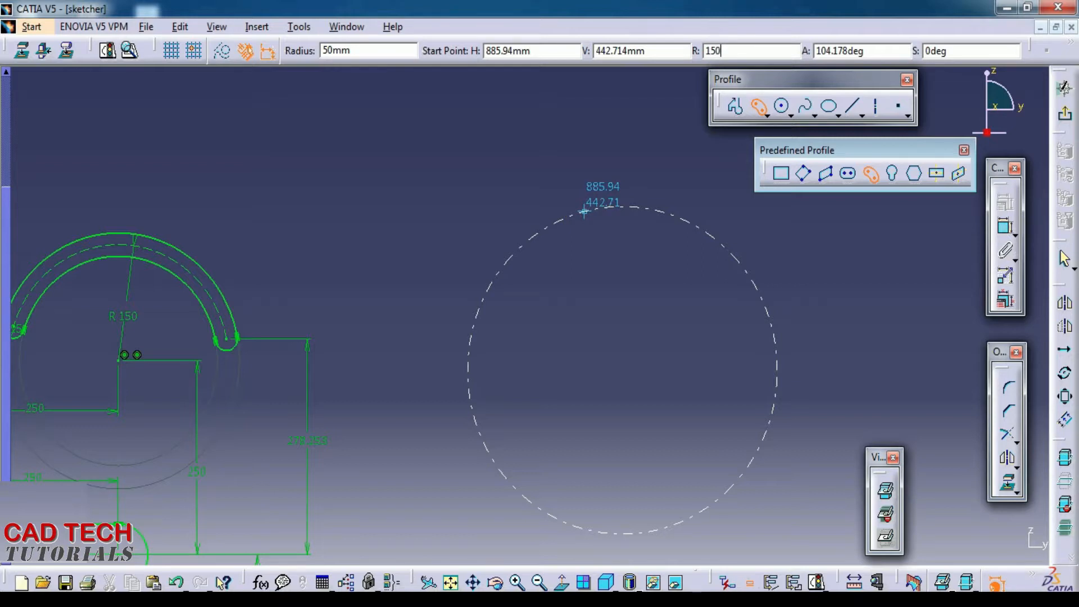
key("Return")
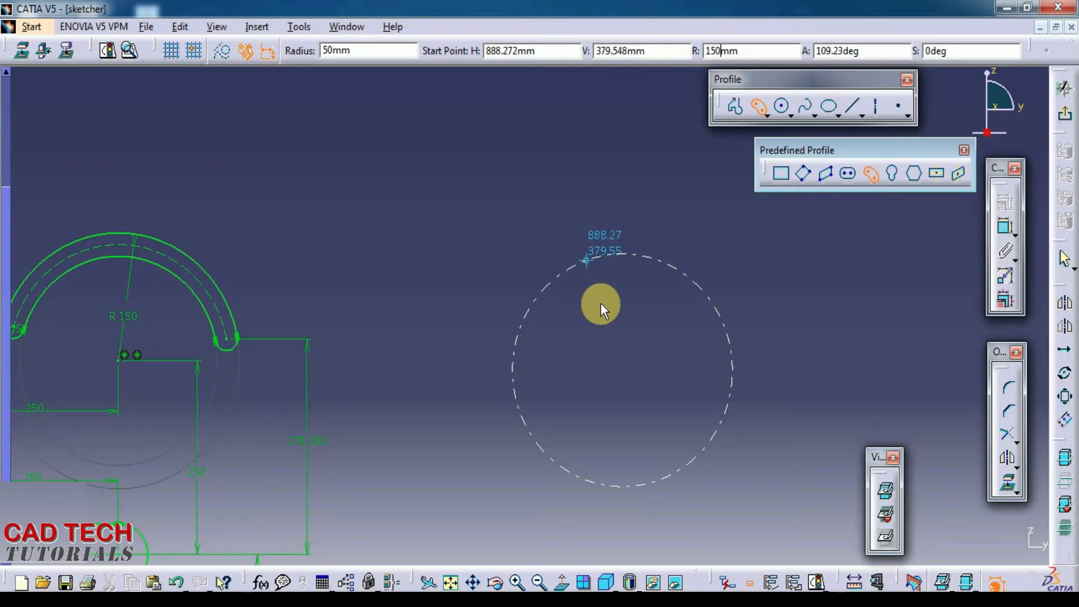
left_click(513, 370)
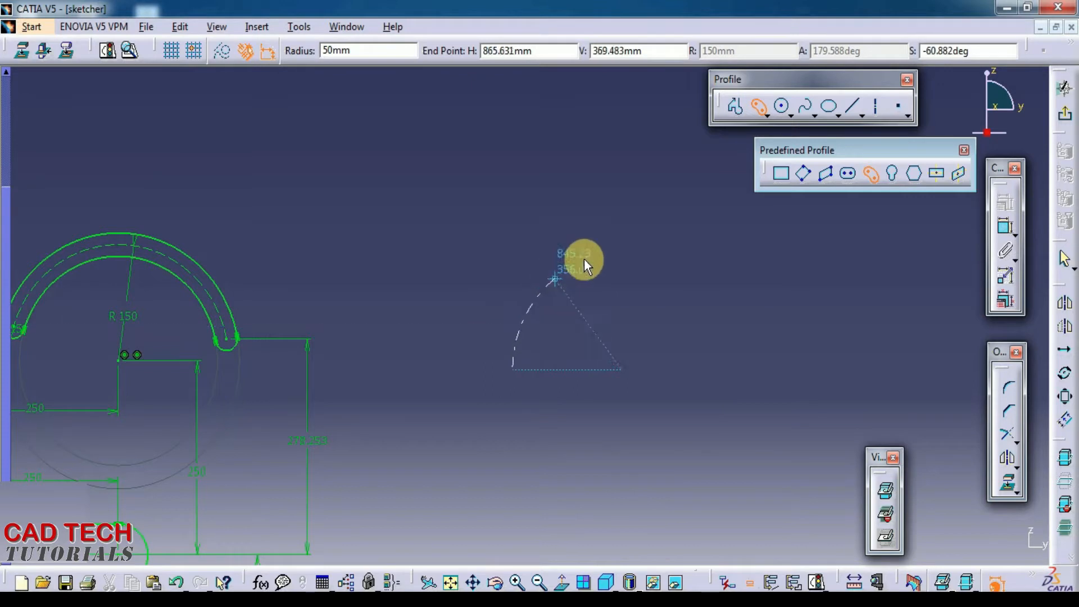
left_click(753, 371)
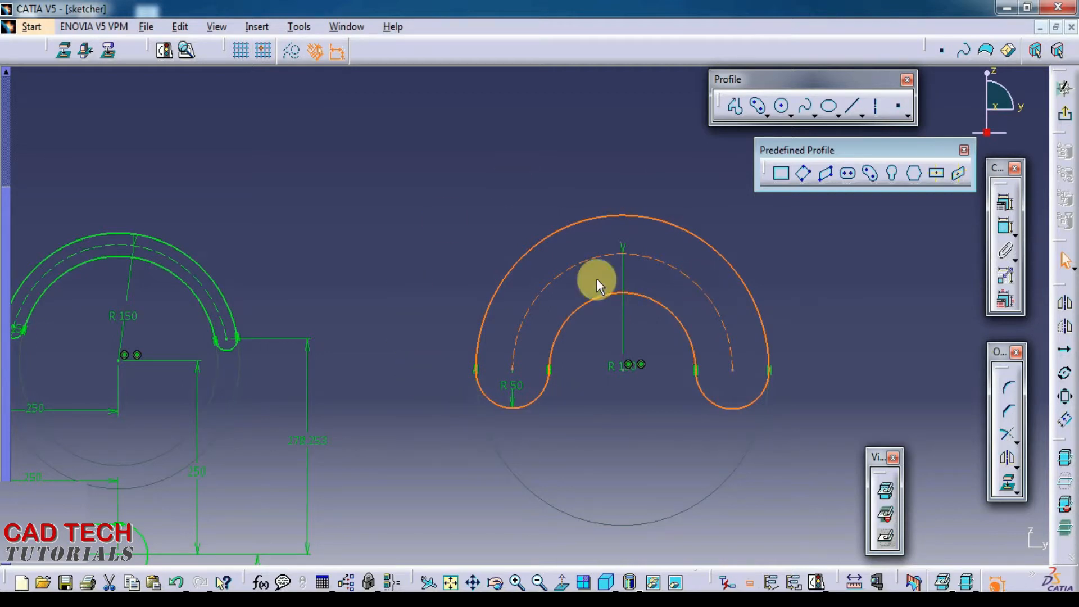
Step: Inspect the new arc slot's end radius dimension and the coincidence constraints at its centre
left_click(376, 200)
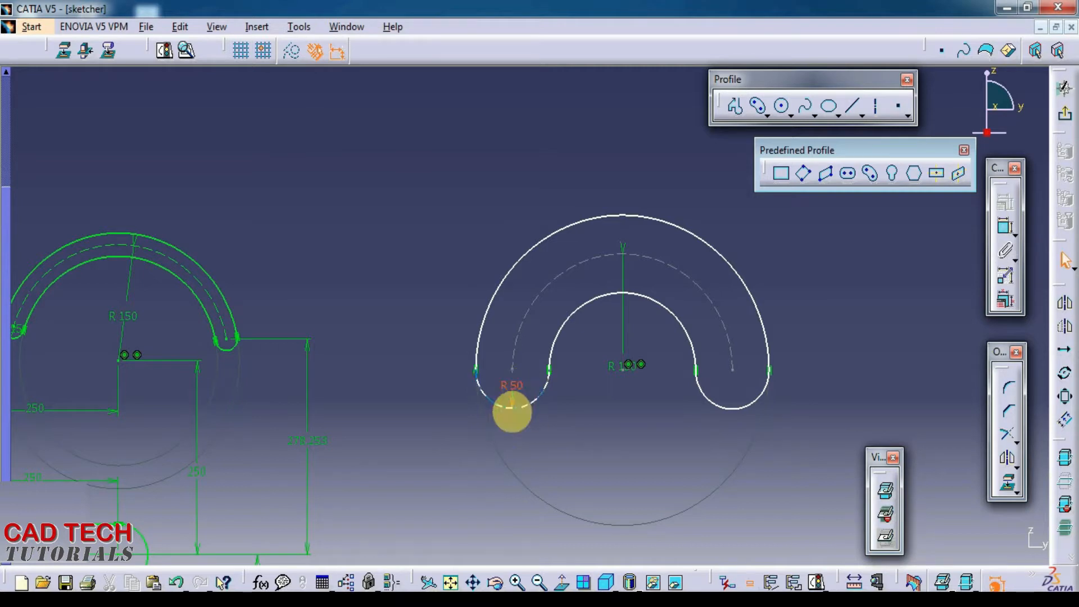
left_click(520, 390)
left_click(574, 391)
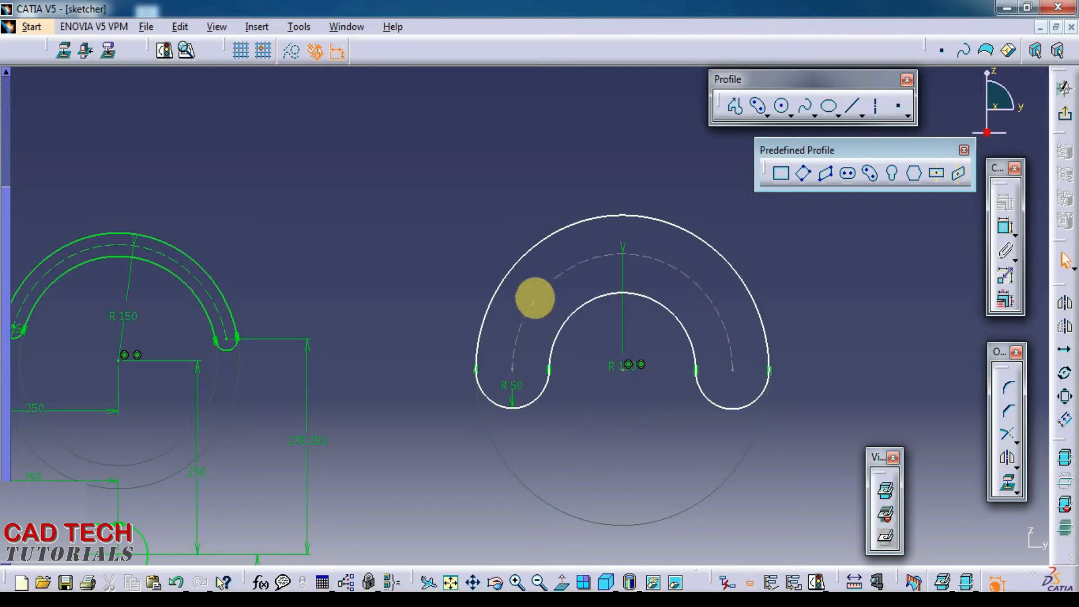
left_click(590, 419)
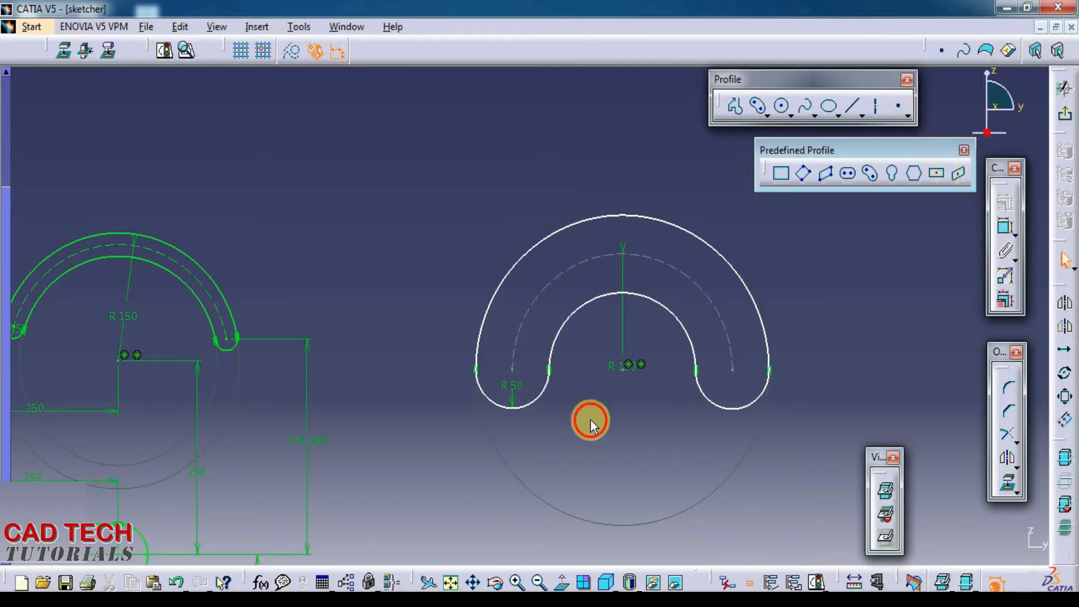
left_click(631, 366)
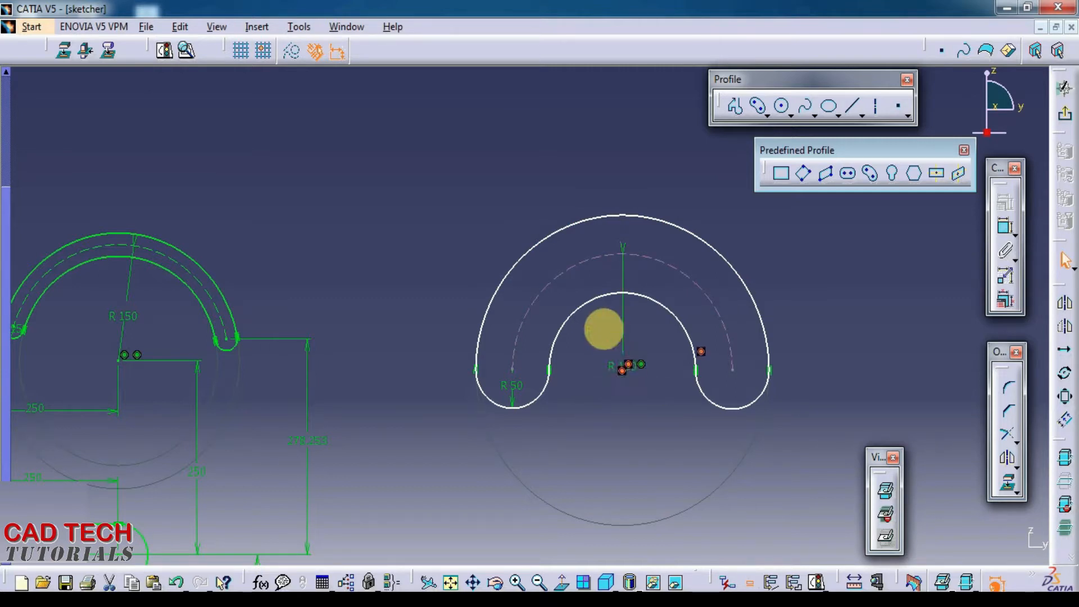
left_click(588, 405)
Step: Move the whole new arc slot up and to the left by its dashed centreline
mouse_move(584, 275)
left_mouse_down()
mouse_move(537, 178)
mouse_move(497, 267)
mouse_move(536, 183)
mouse_move(525, 168)
left_mouse_up()
left_click(520, 354)
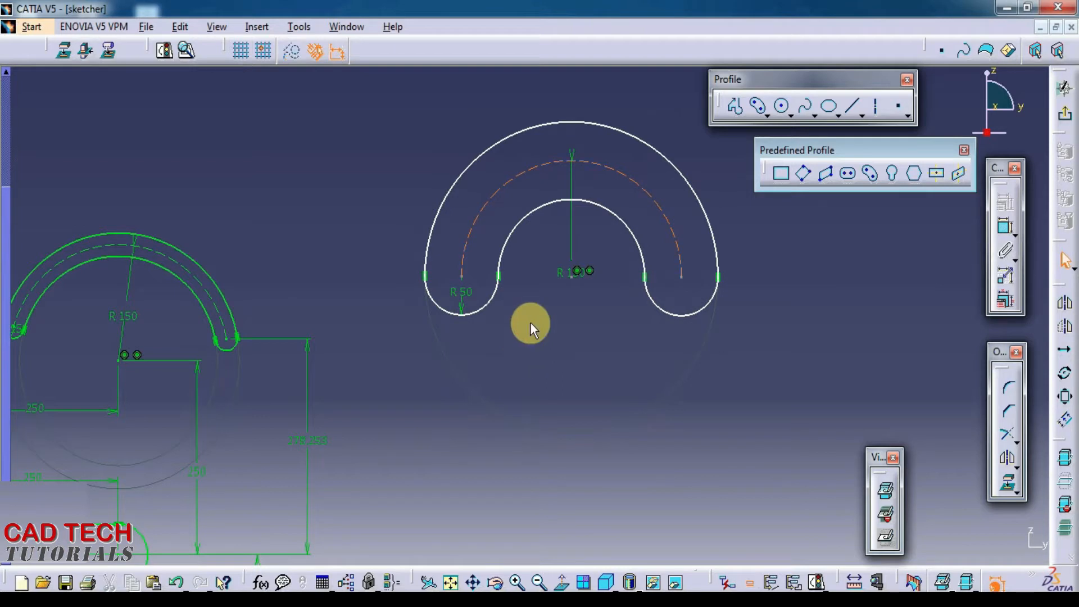
middle_click_drag(414, 409, 467, 404)
middle_click_drag(176, 491, 281, 481)
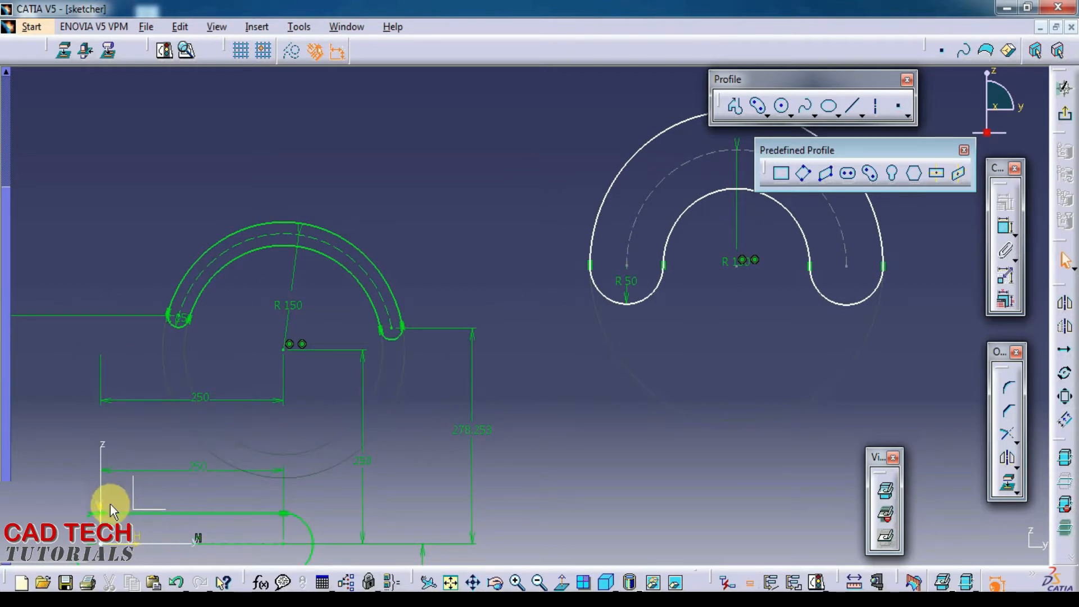
middle_click_drag(499, 434, 409, 453)
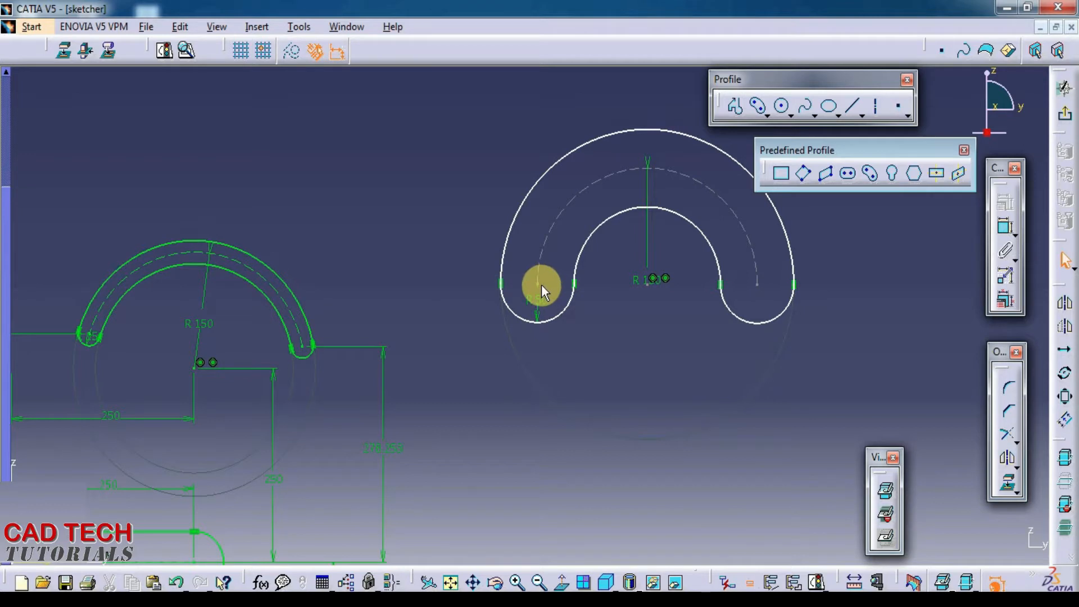
Step: Shift the new arc slot's centre point slightly and move its left end roughly level with the centre
mouse_move(650, 277)
left_mouse_down()
mouse_move(631, 361)
mouse_move(632, 424)
mouse_move(643, 293)
left_mouse_up()
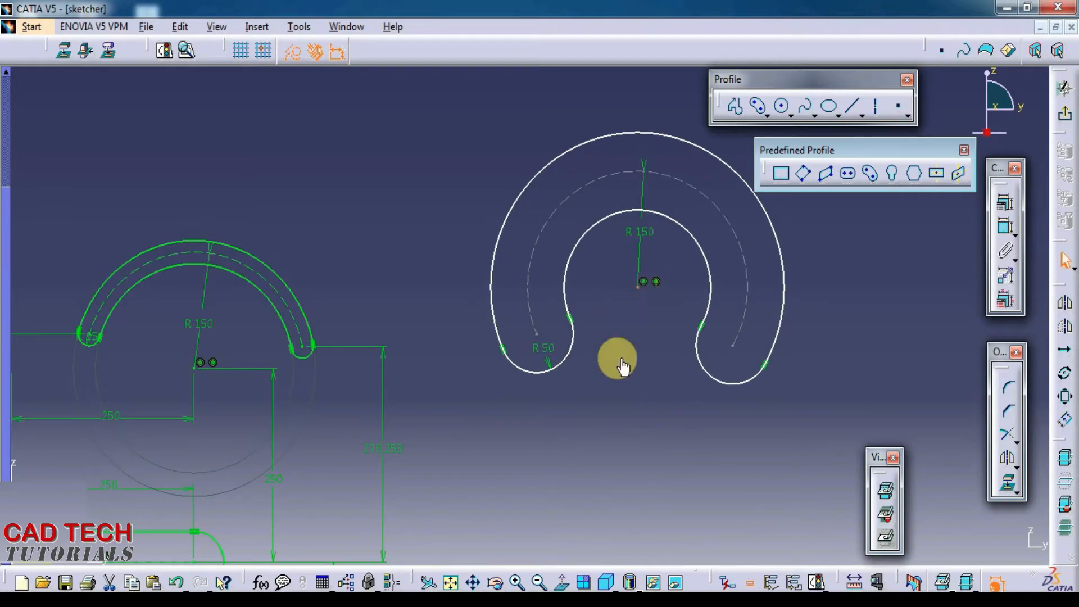
middle_click_drag(621, 366, 625, 409)
mouse_move(537, 370)
left_mouse_down()
mouse_move(524, 309)
mouse_move(530, 369)
mouse_move(534, 339)
mouse_move(511, 303)
mouse_move(523, 277)
mouse_move(503, 355)
left_mouse_up()
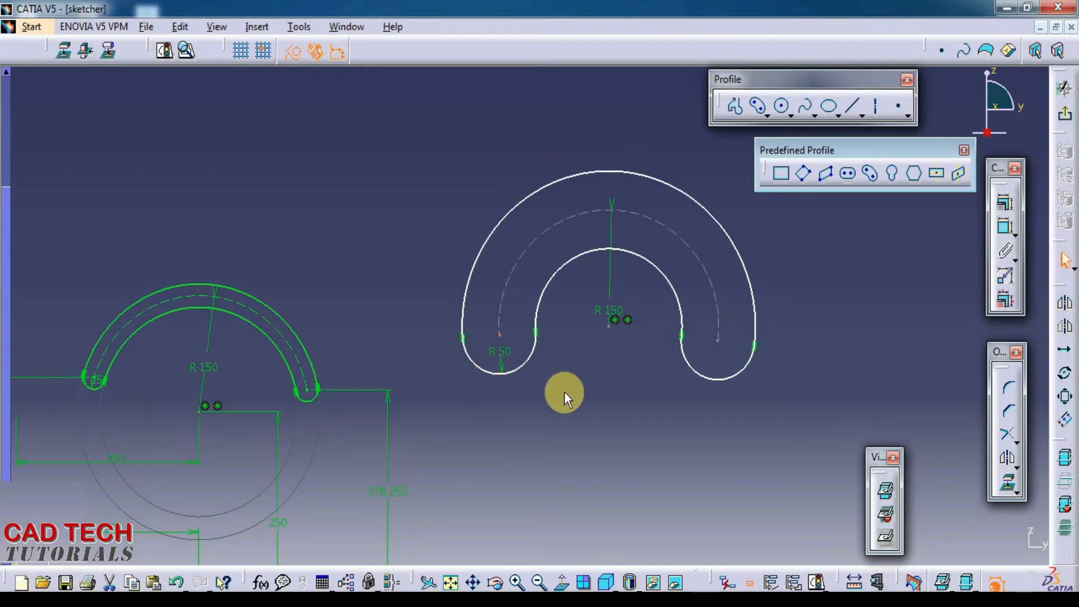
mouse_move(560, 421)
middle_mouse_down()
mouse_move(585, 402)
mouse_move(548, 366)
middle_mouse_up()
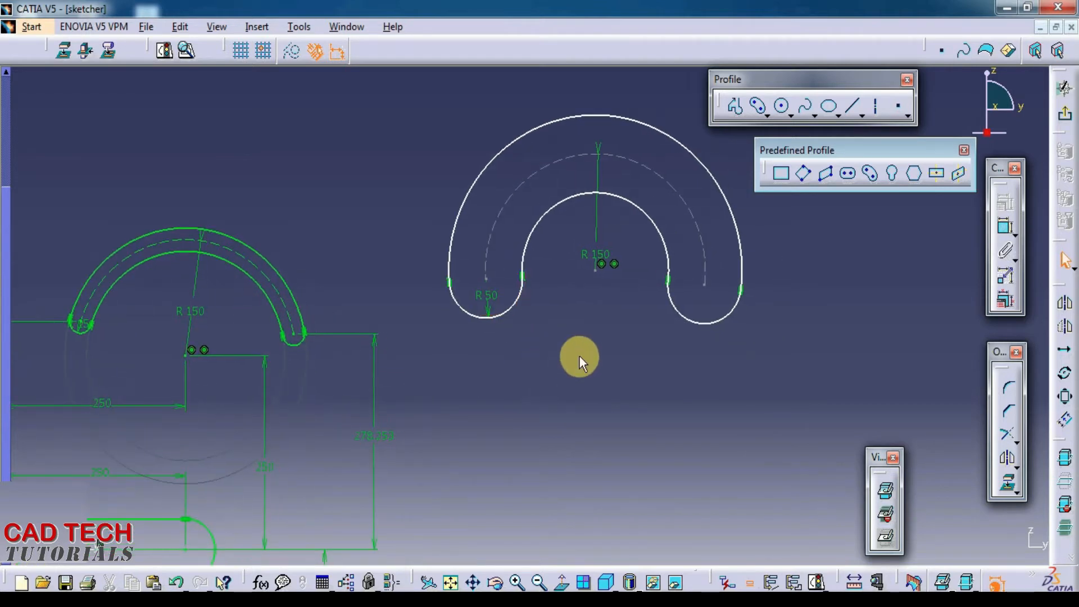
Step: Try dimensioning the new slot's dashed centreline from the horizontal axis, and delete that dimension
left_click(1005, 225)
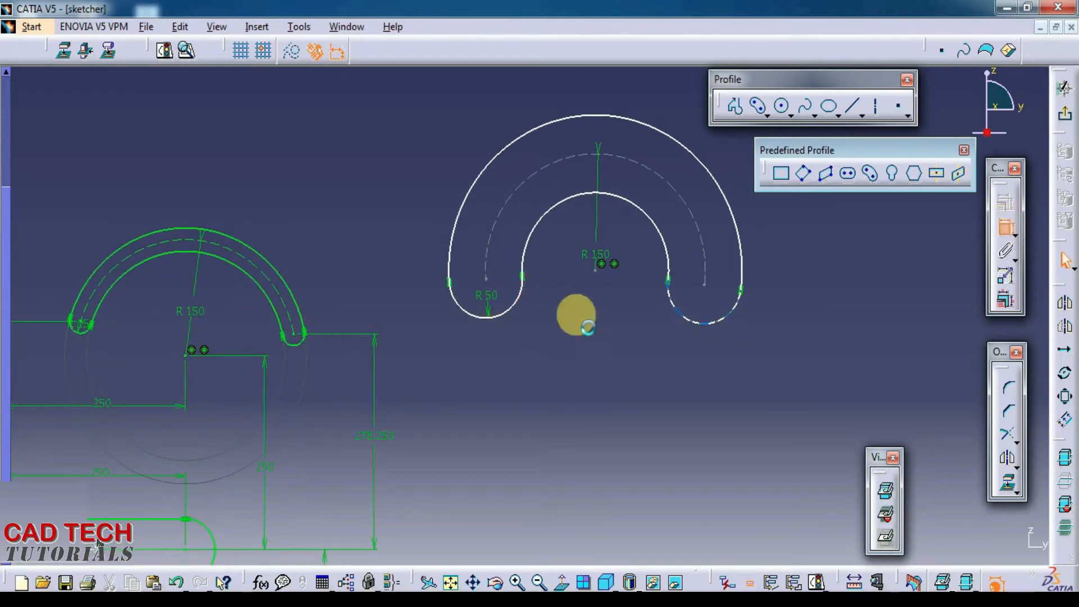
left_click(487, 284)
middle_click_drag(321, 462, 626, 383)
left_click(234, 498)
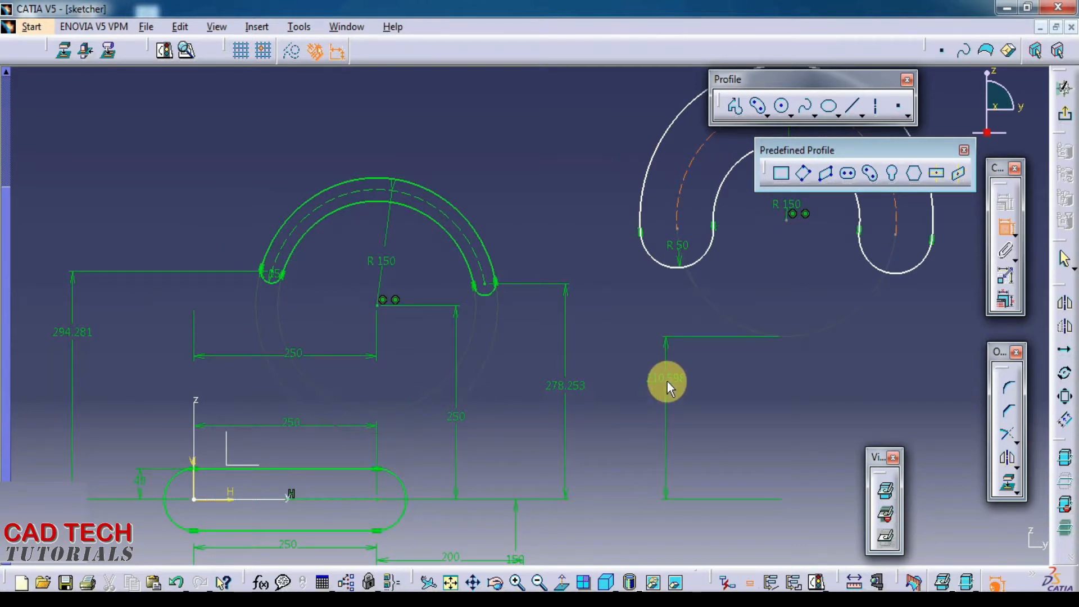
left_click(695, 380)
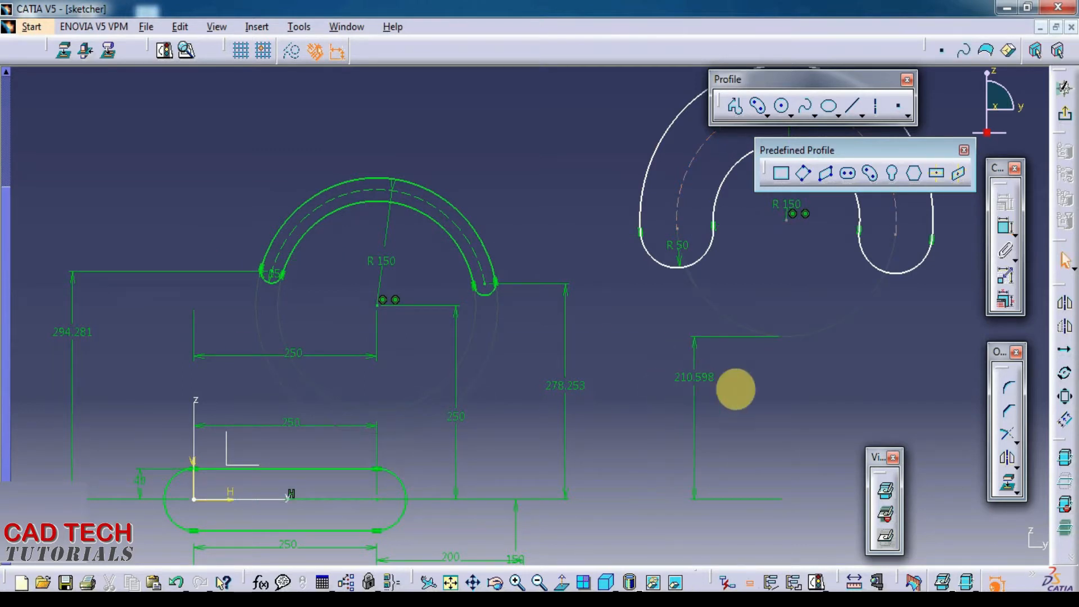
mouse_move(736, 389)
middle_mouse_down()
mouse_move(631, 397)
mouse_move(560, 388)
middle_mouse_up()
left_click(622, 400)
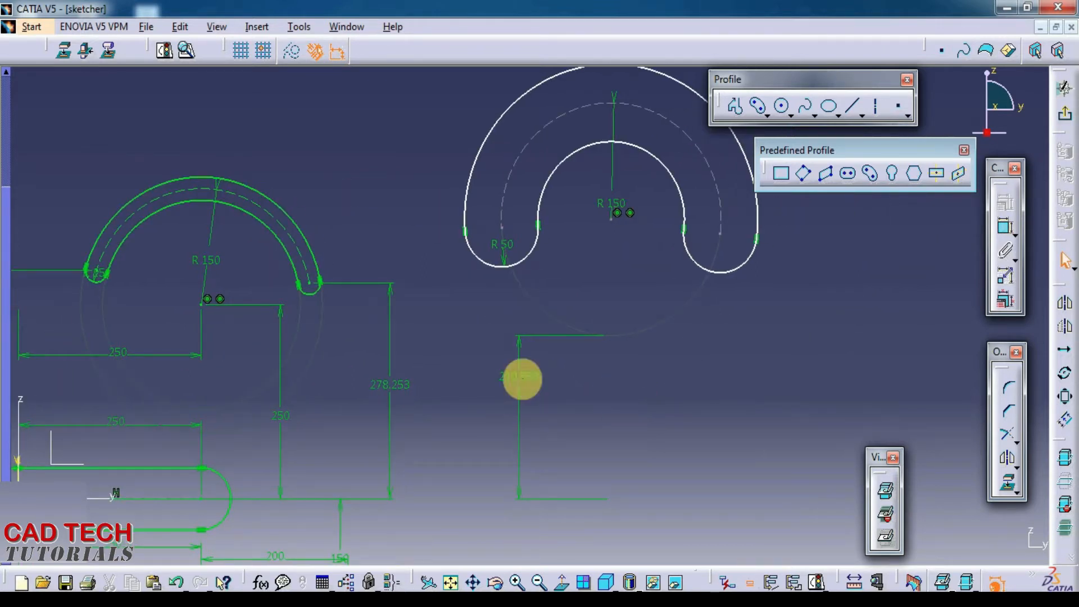
right_click(521, 377)
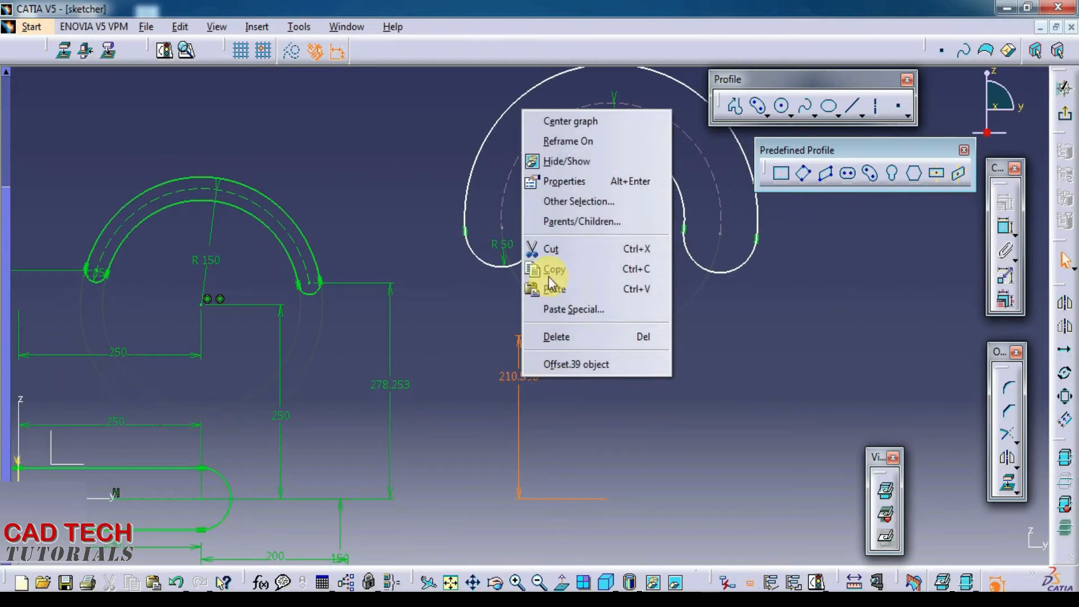
left_click(557, 336)
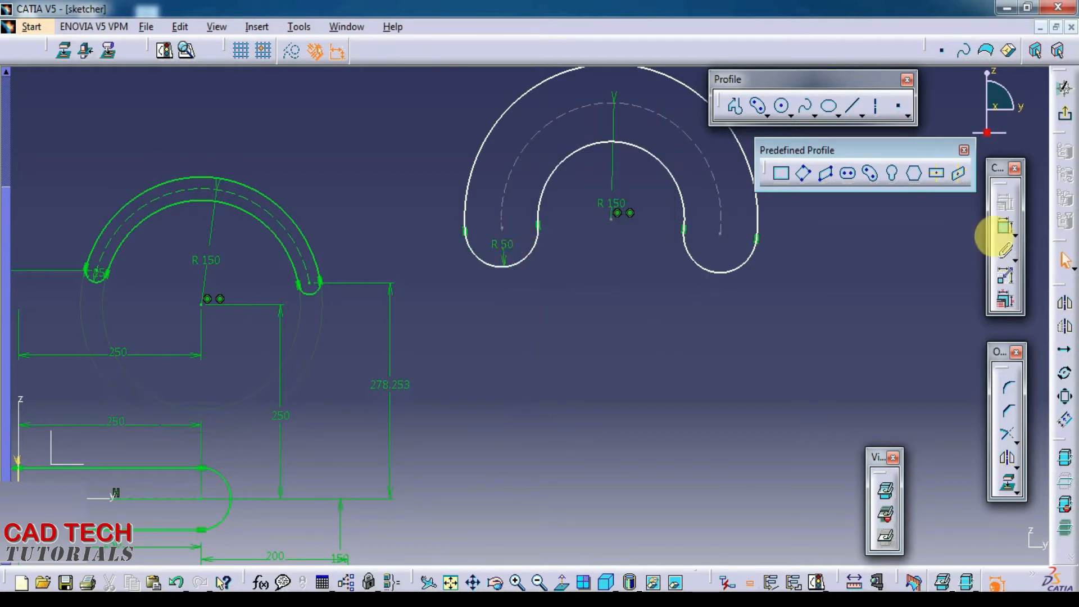
Step: Dimension the height of the new arc slot's left end point above the horizontal axis
left_click(1005, 230)
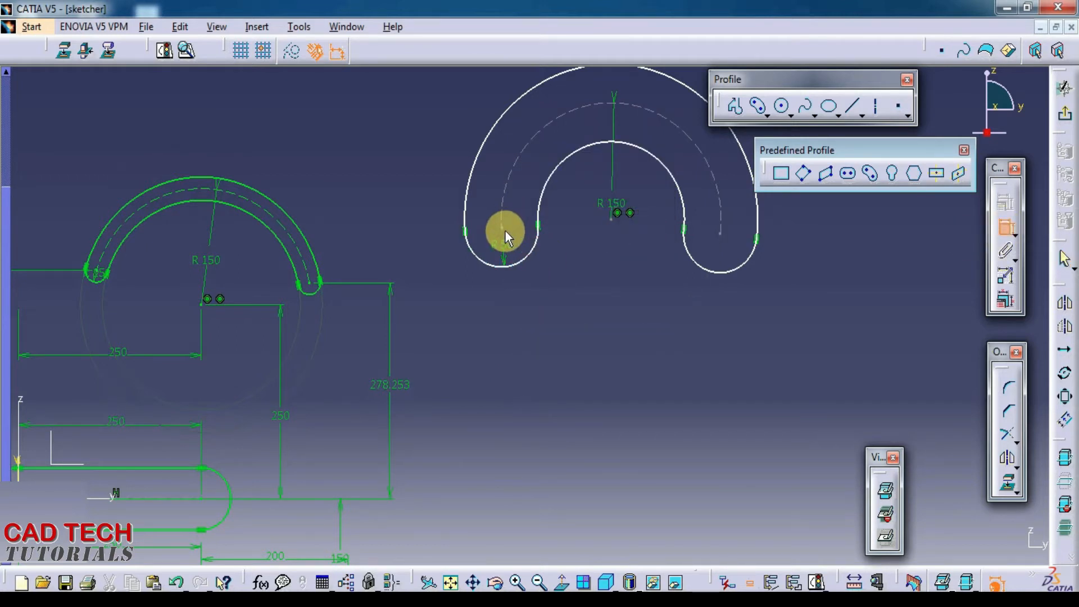
left_click(507, 303)
mouse_move(525, 315)
middle_mouse_down("ctrl")
mouse_move(500, 229)
mouse_move(515, 218)
mouse_move(554, 382)
mouse_move(531, 411)
mouse_move(705, 273)
mouse_move(700, 361)
mouse_move(458, 441)
middle_mouse_up("ctrl")
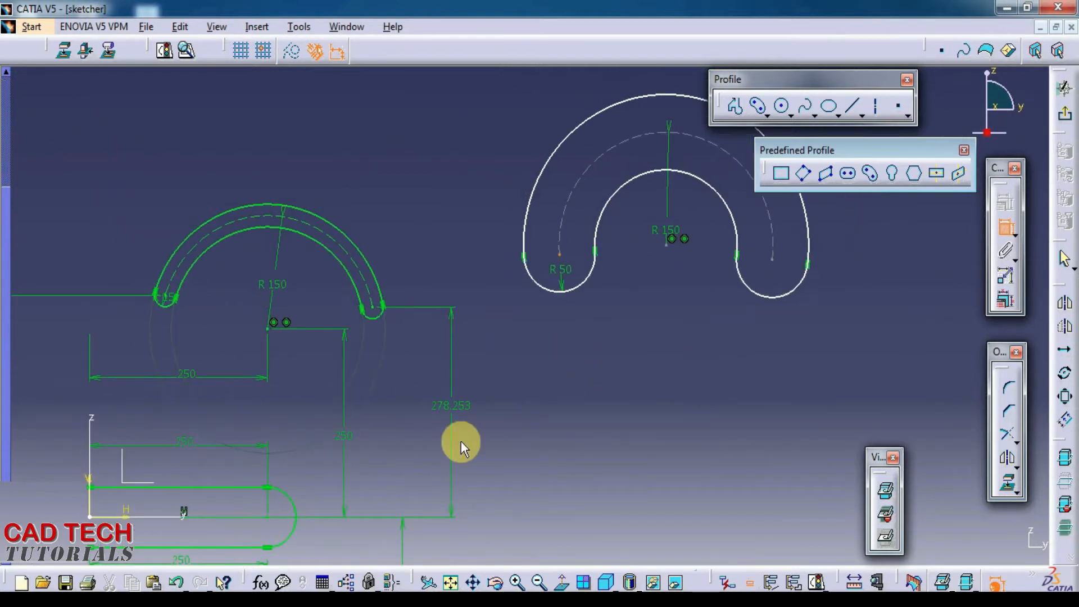
left_click(124, 514)
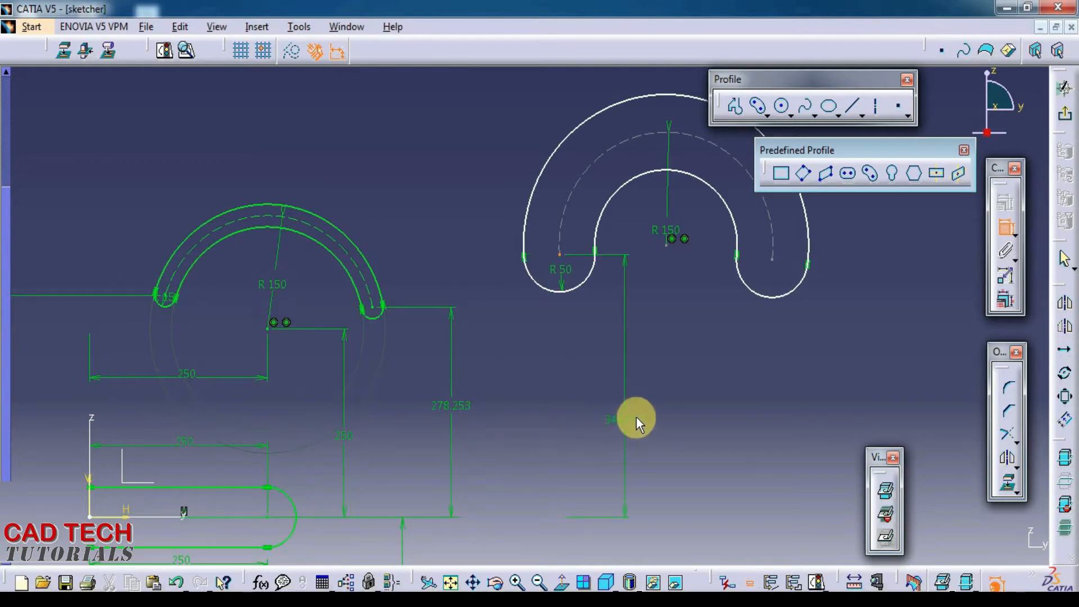
left_click(620, 429)
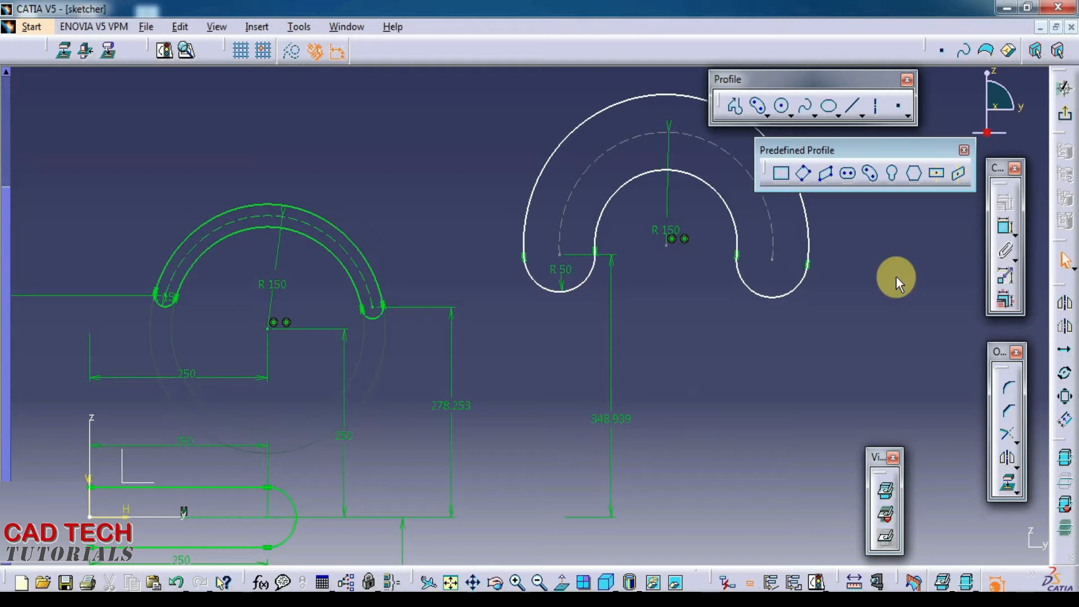
Step: Dimension the height of the new arc slot's right end point above the horizontal axis
left_click(772, 260)
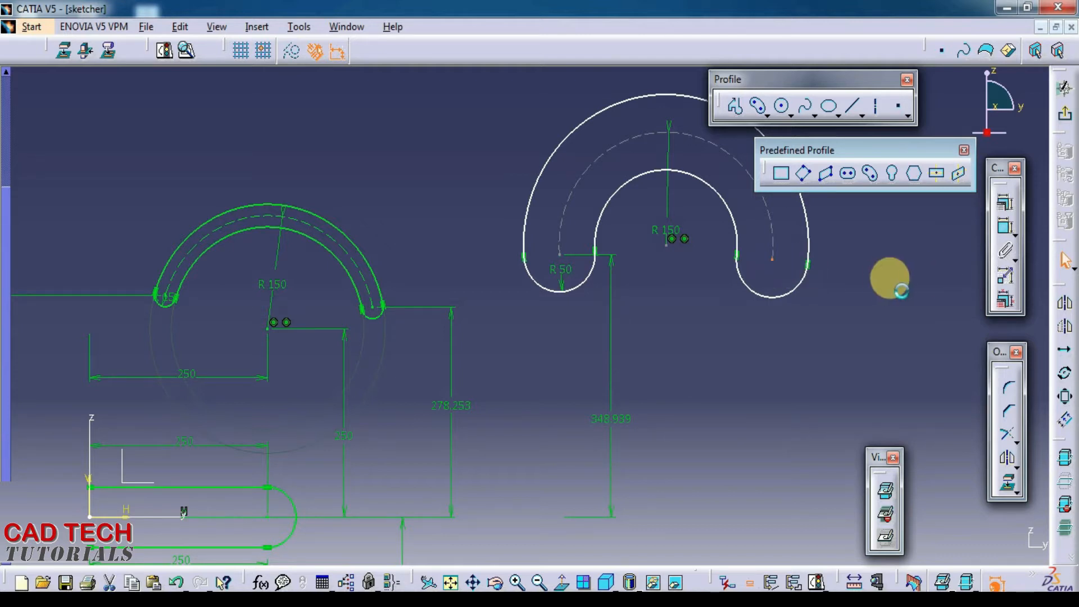
left_click(1005, 226)
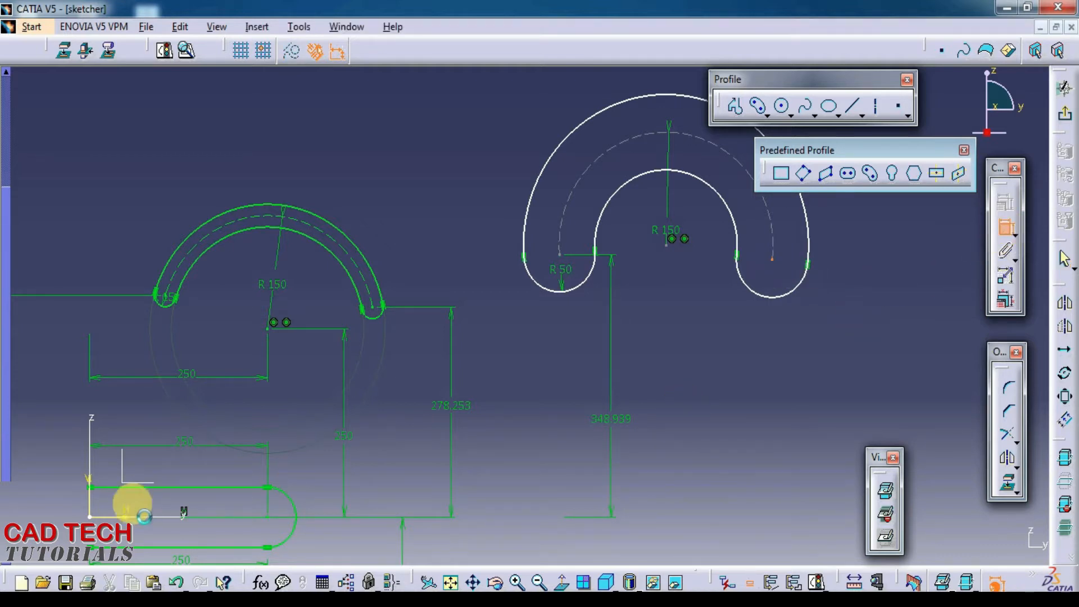
left_click(131, 515)
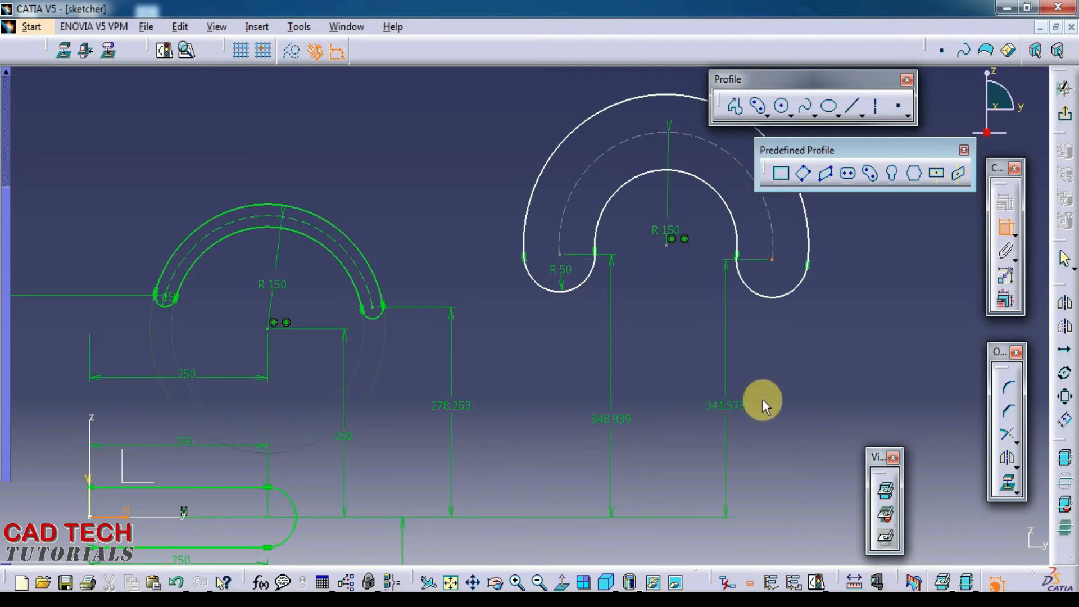
left_click(777, 397)
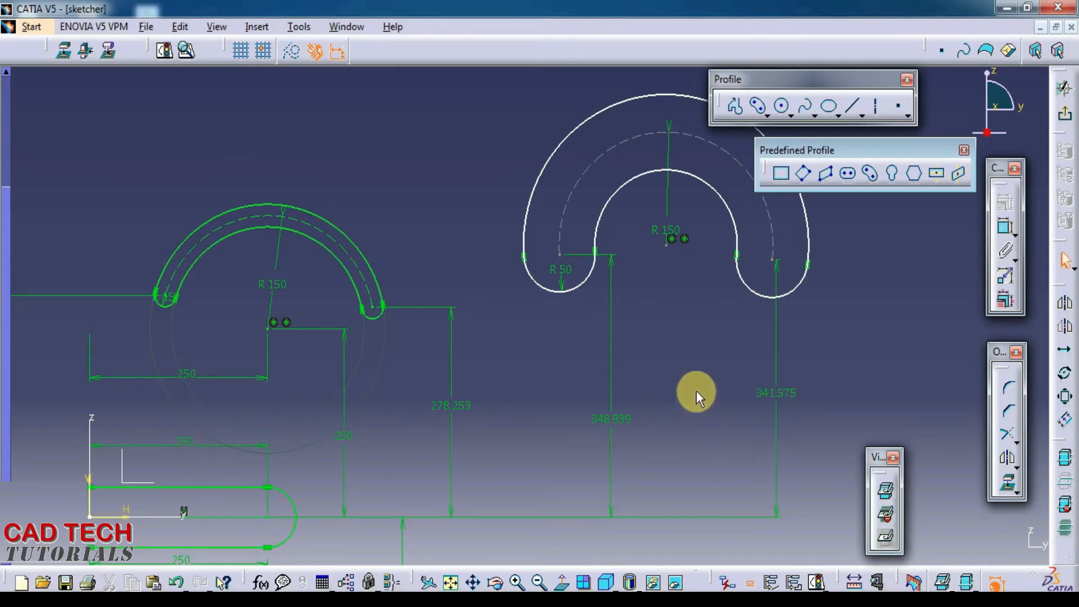
Step: Dimension the height of the new arc slot's centre point above the horizontal axis
left_click(1007, 225)
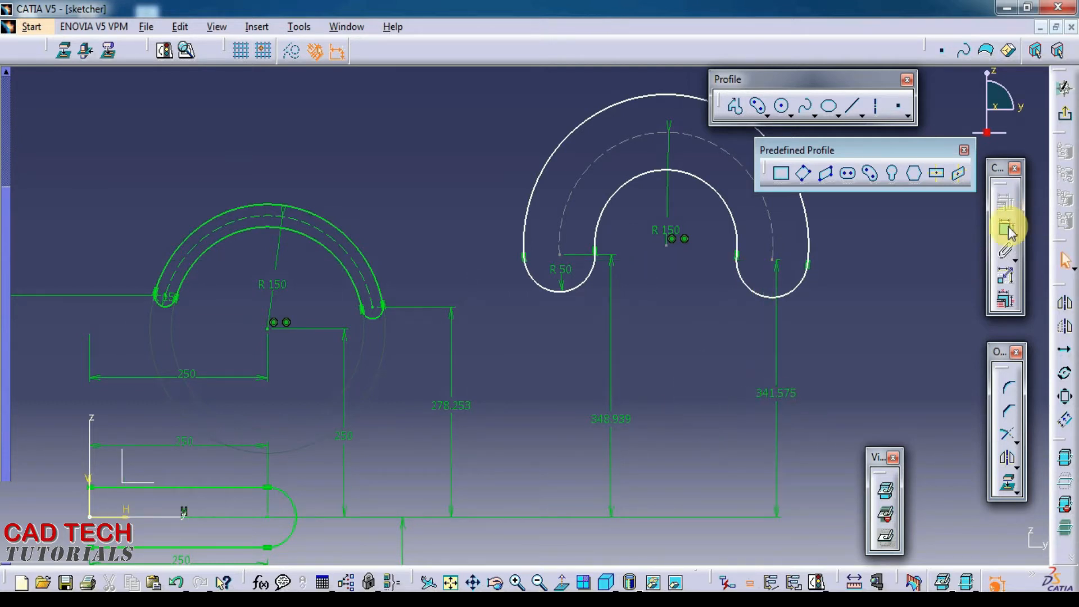
left_click(670, 246)
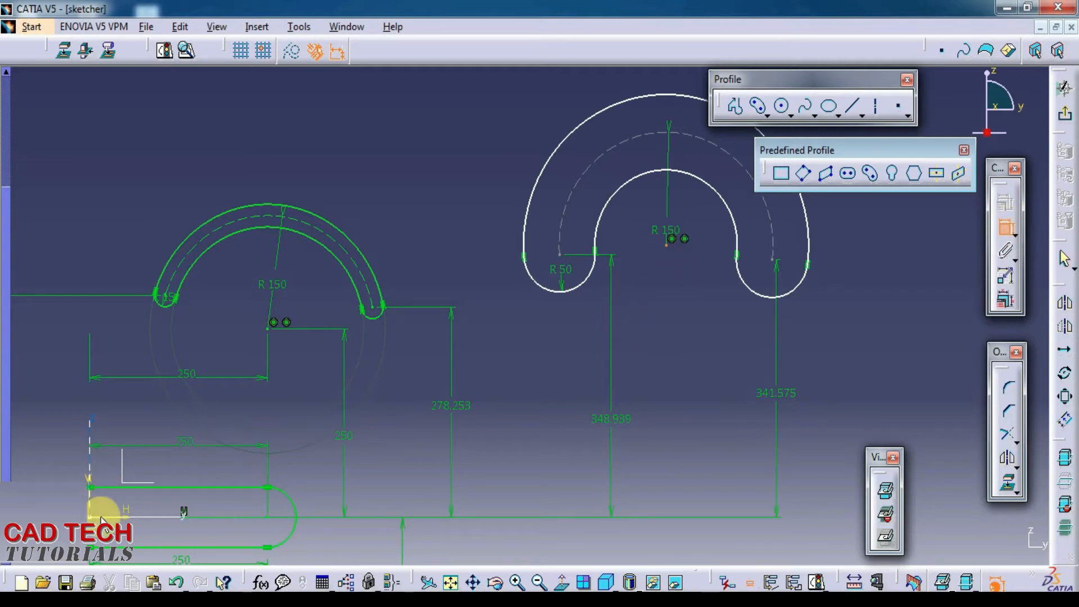
left_click(123, 516)
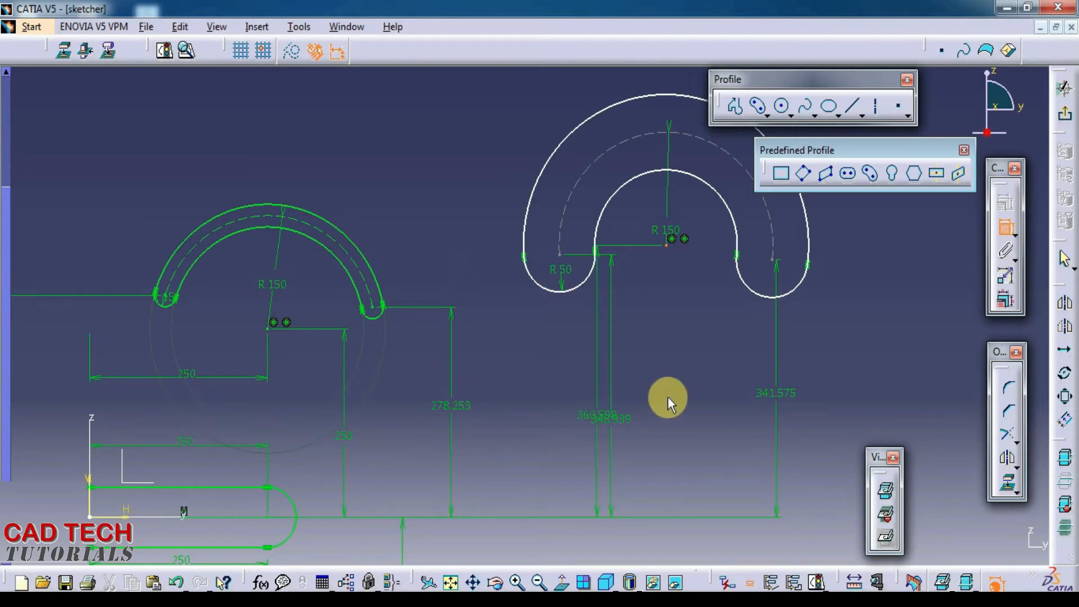
left_click(682, 395)
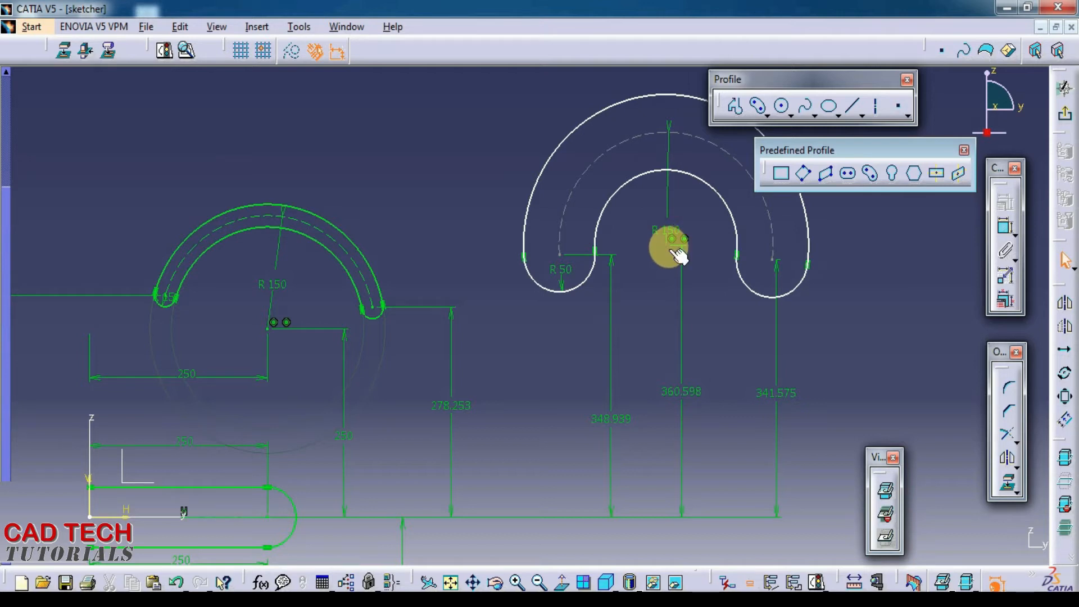
Step: Dimension the horizontal distance from the vertical axis to the new arc slot's centre point
left_click(670, 245)
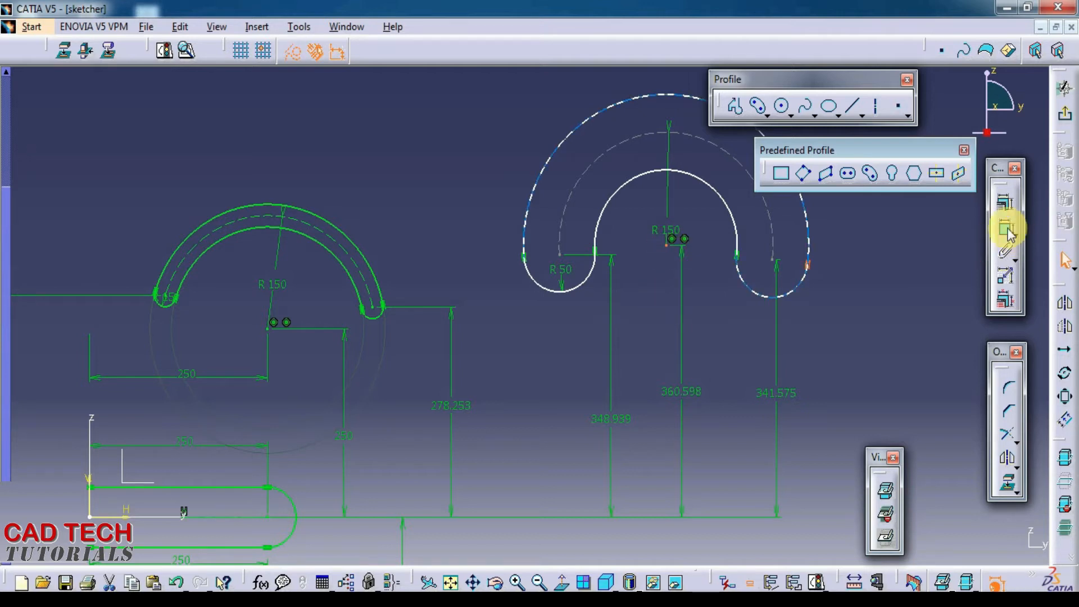
left_click(89, 476)
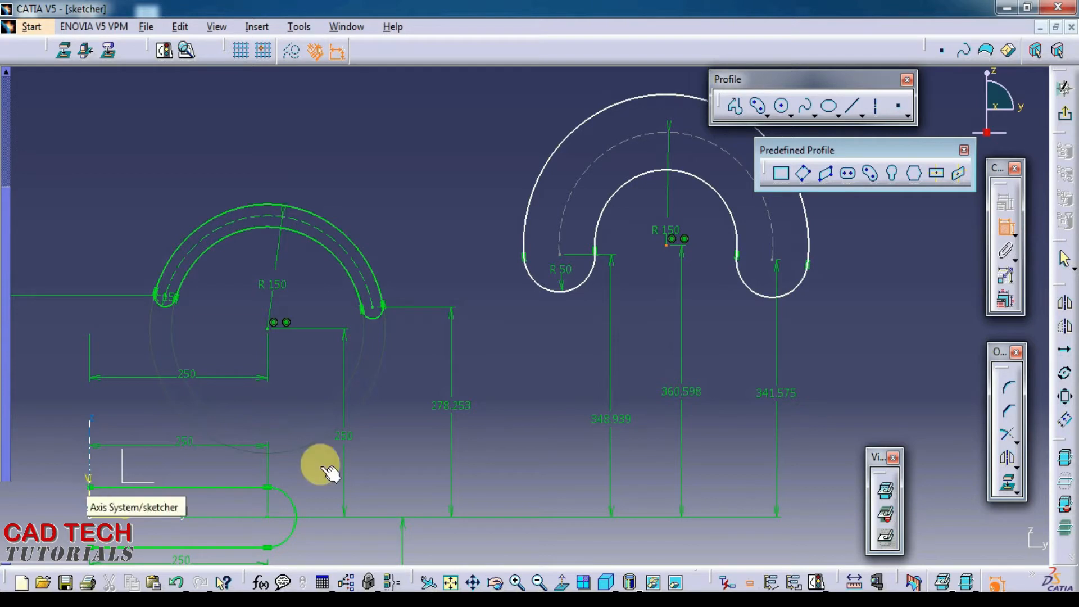
left_click(629, 552)
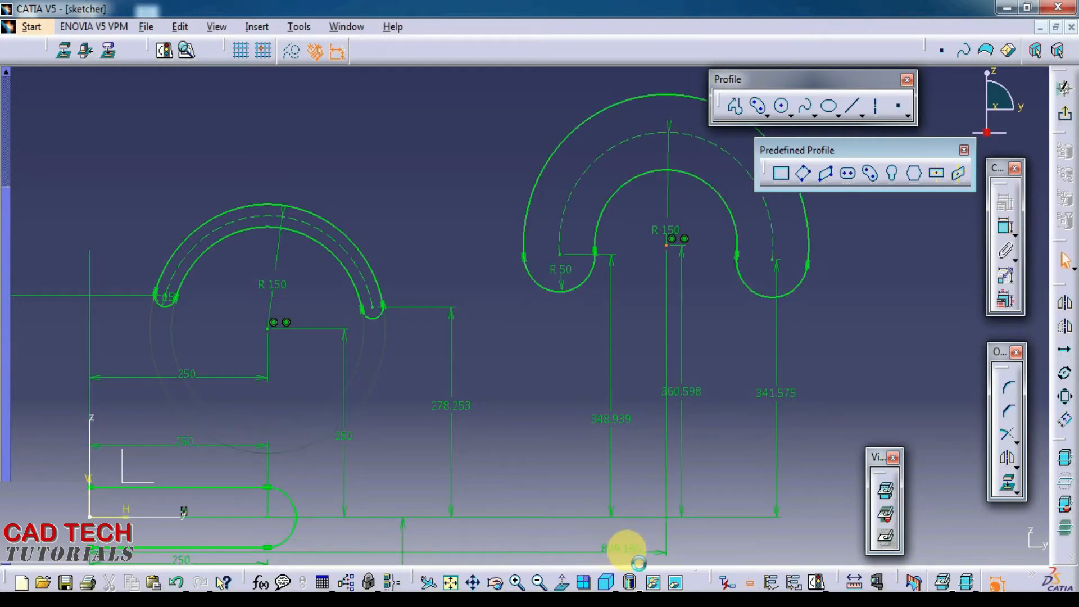
Step: Try setting the height of the new arc slot's left end point to 200 mm
mouse_move(565, 402)
middle_mouse_down()
mouse_move(469, 384)
mouse_move(475, 403)
mouse_move(454, 385)
mouse_move(455, 413)
middle_mouse_up()
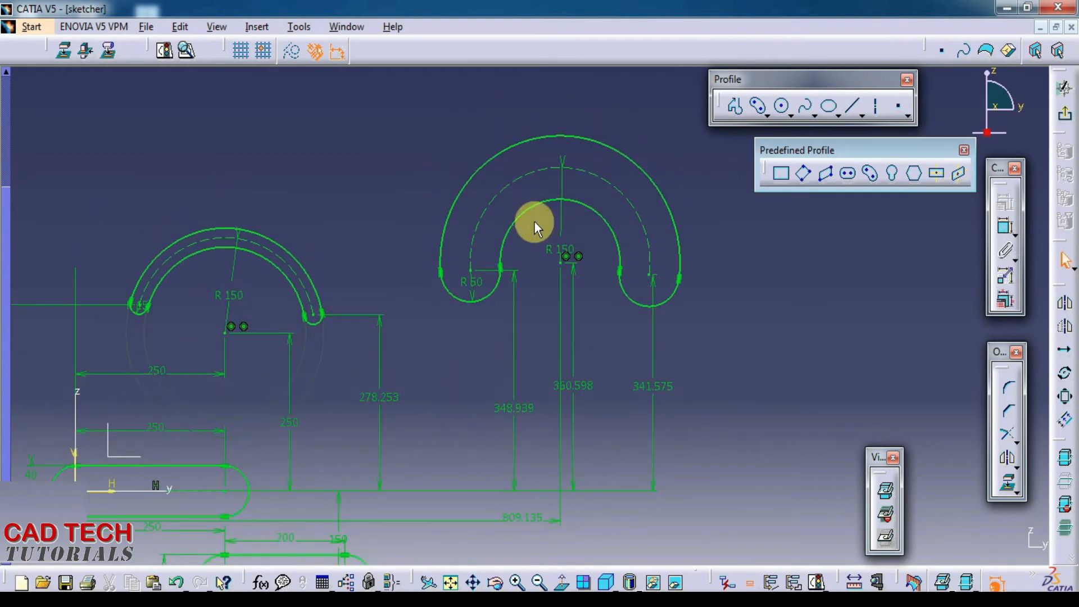
double_click(512, 407)
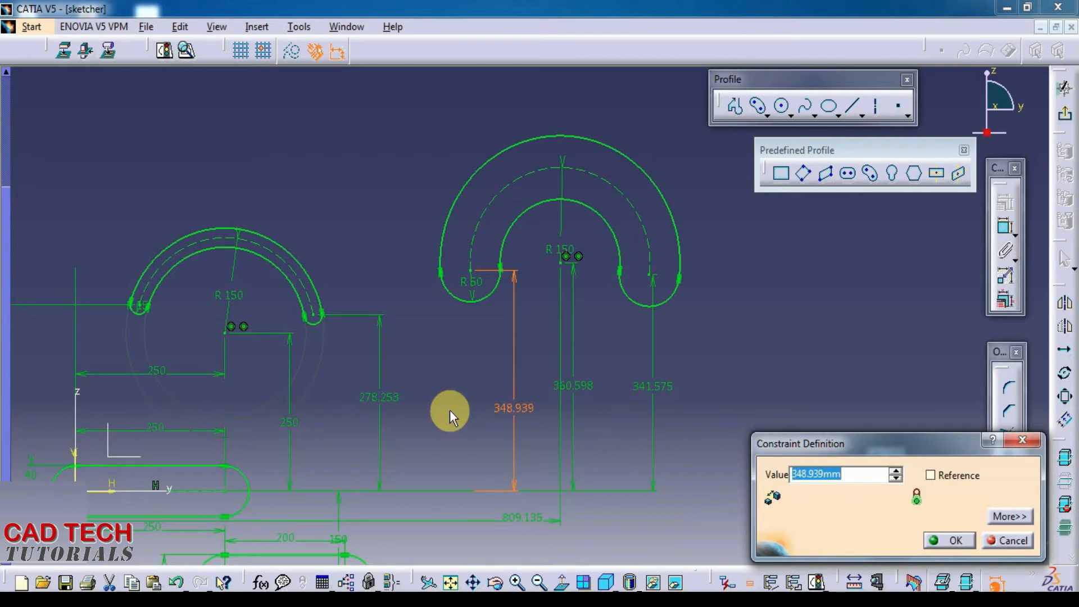
type("2")
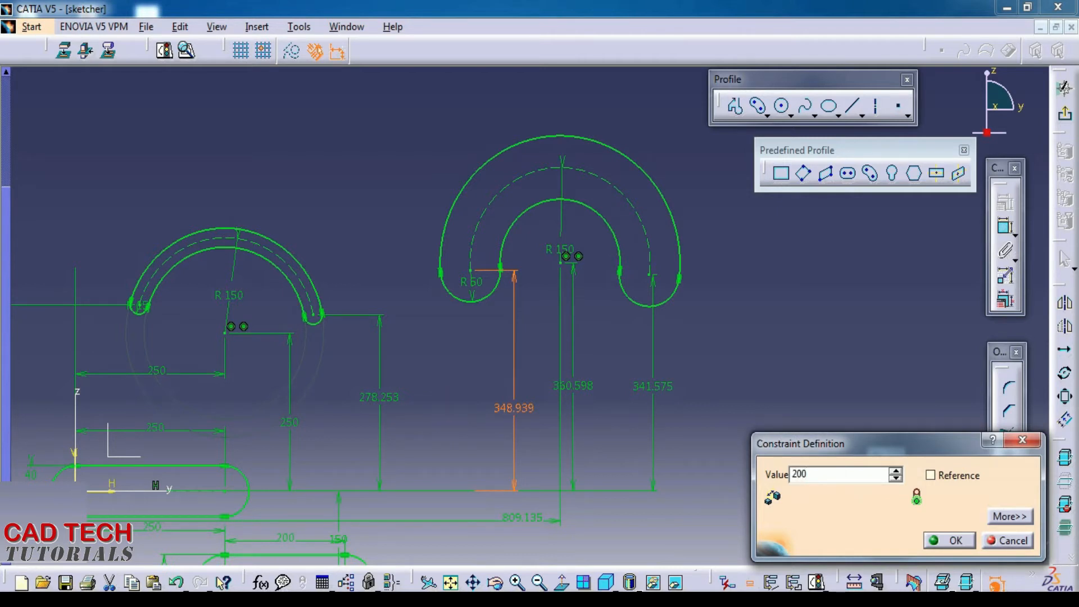
type("00")
left_click(450, 410)
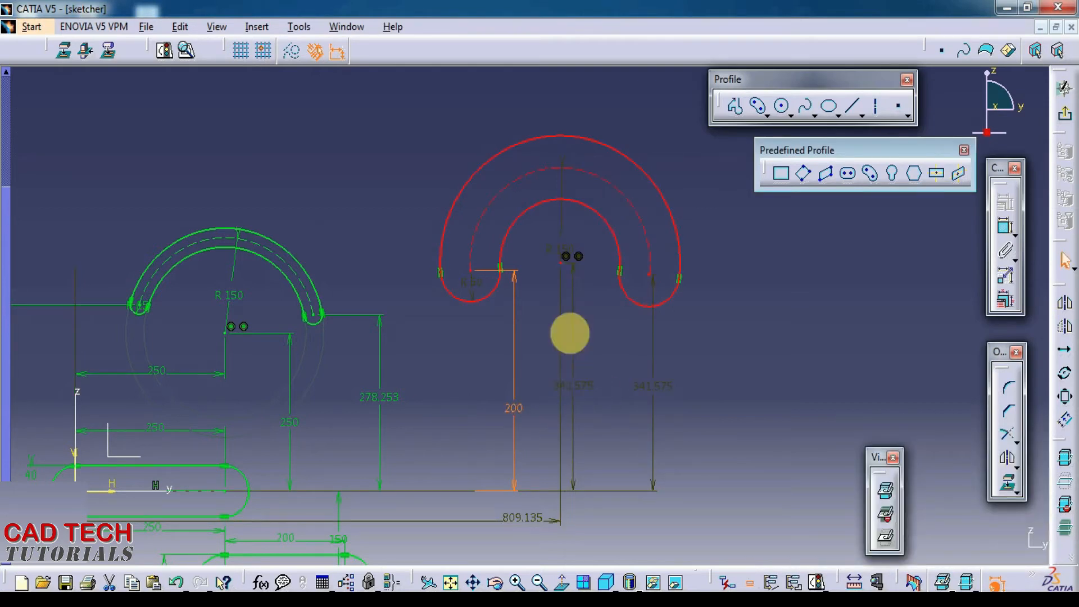
Step: Try setting the height of the new arc slot's right end point to 350 mm
double_click(683, 400)
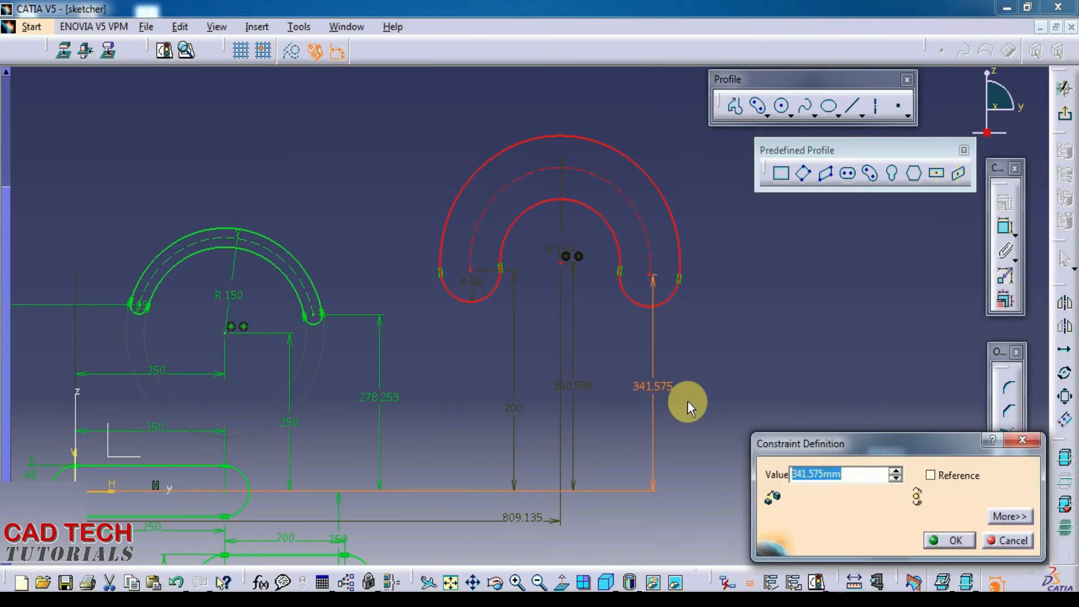
type("350mm")
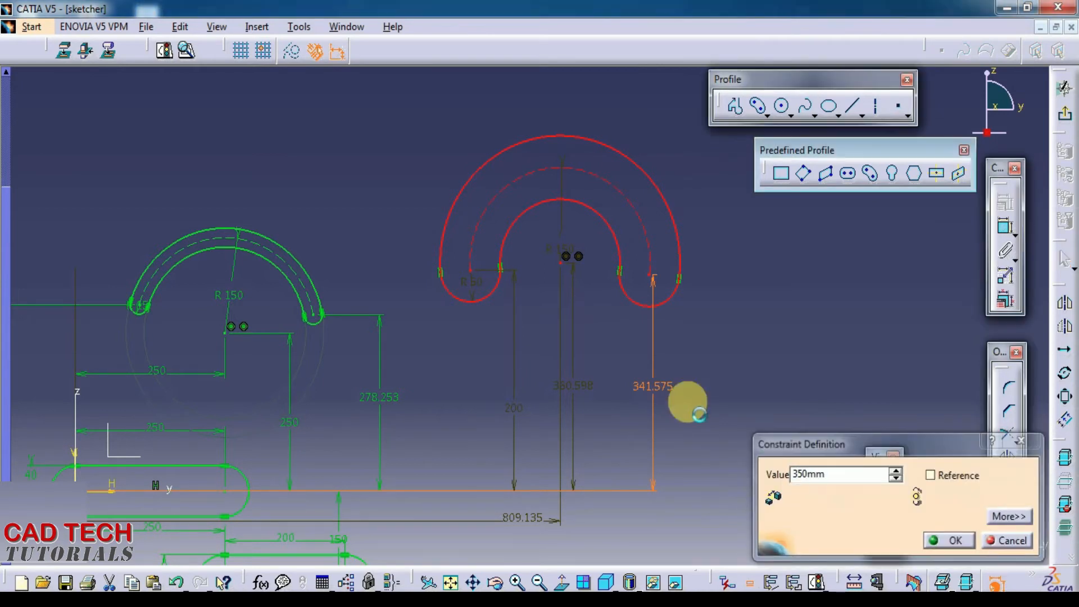
key("Return")
left_click(695, 397)
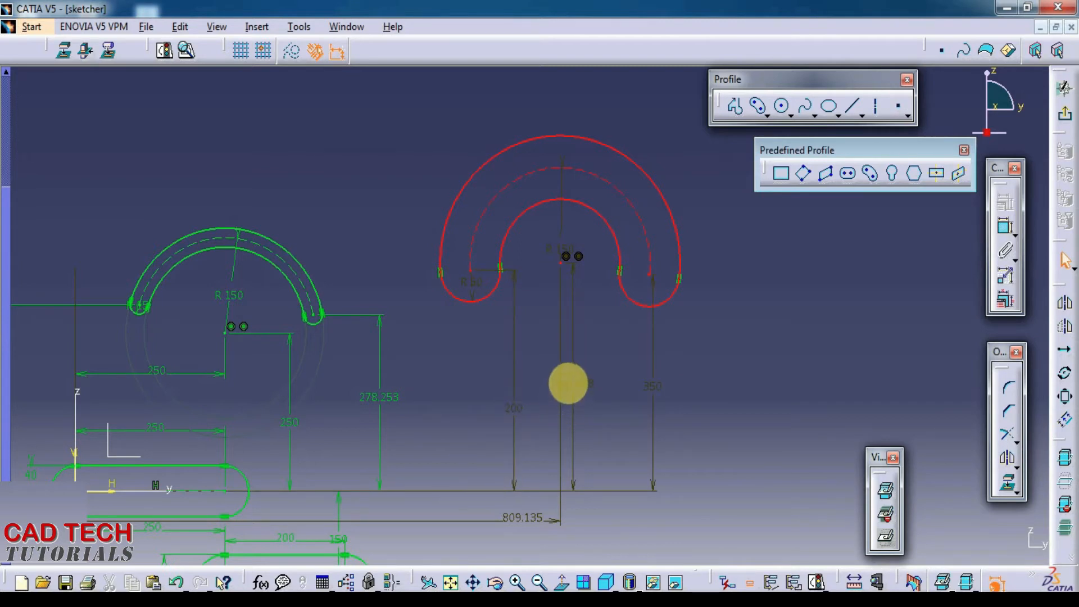
Step: Undo the height changes made to both end points of the new arc slot
left_click(587, 393)
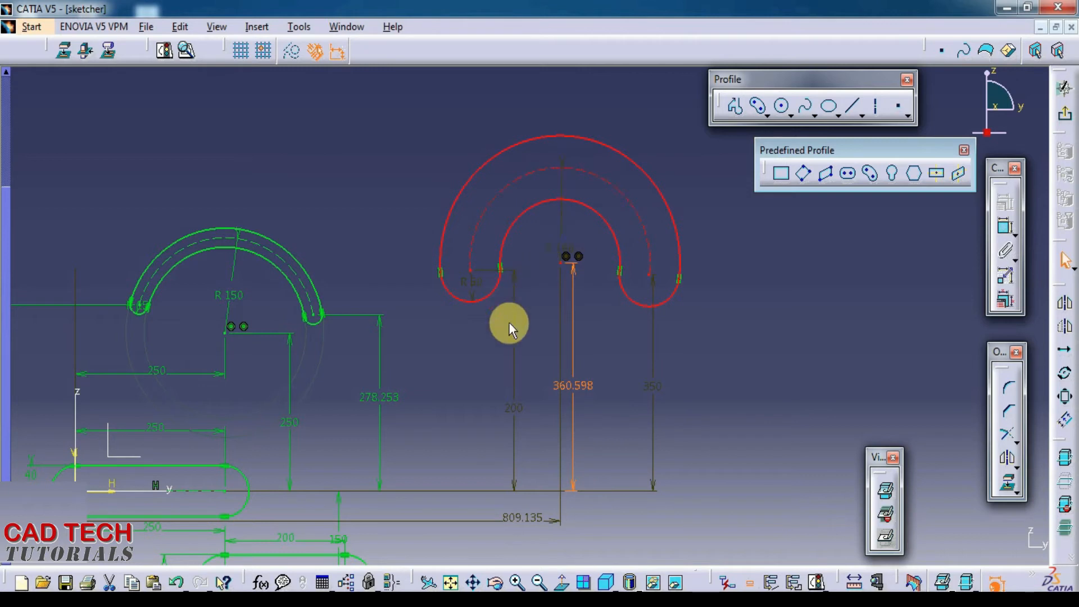
left_click(513, 349)
key("ctrl+z")
key("ctrl+z")
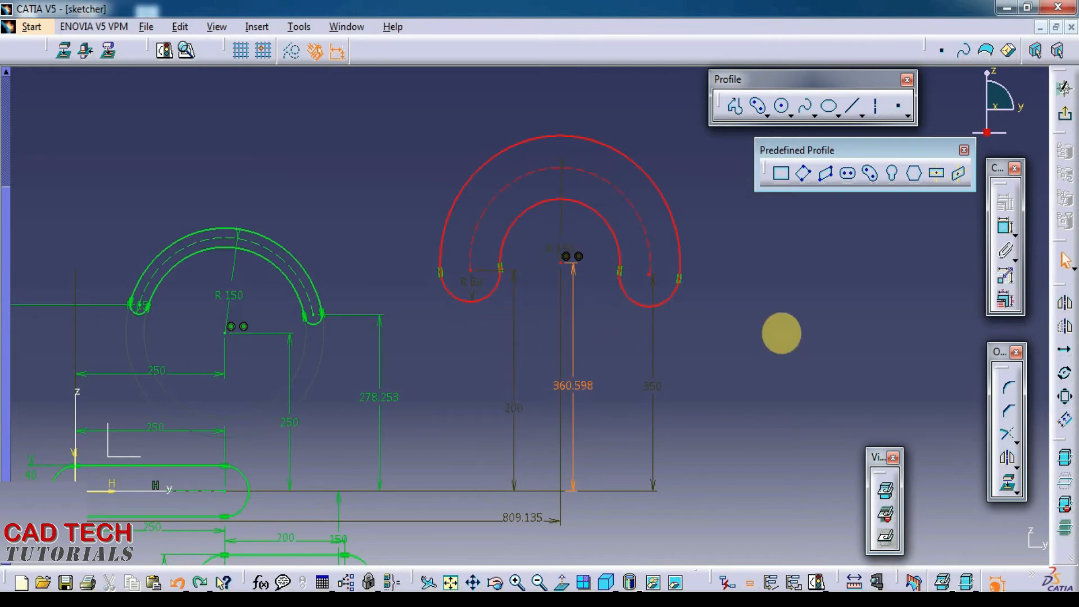
key("ctrl+z")
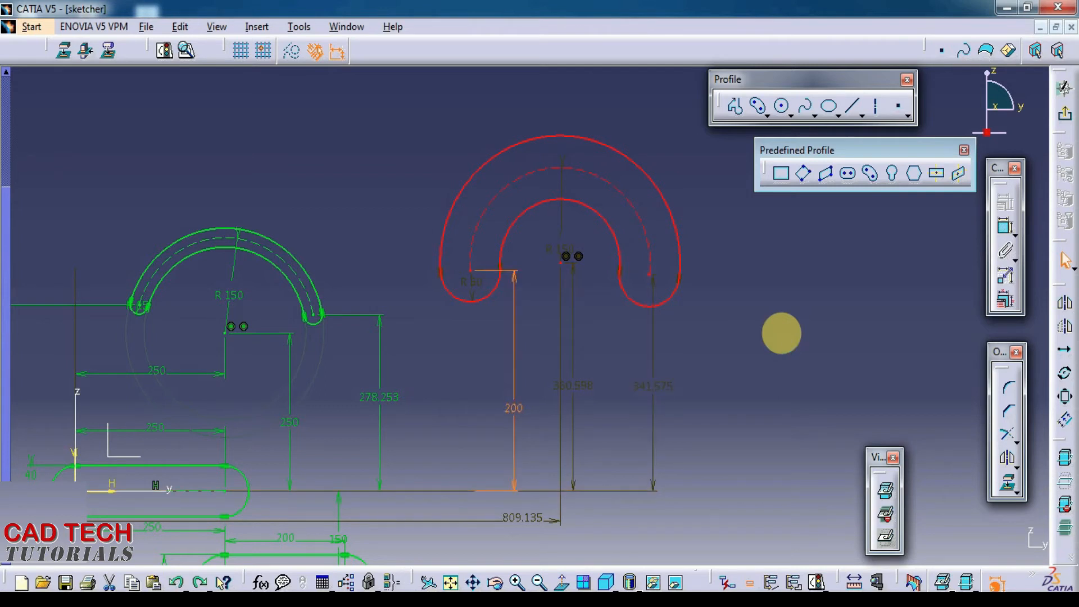
key("ctrl+z")
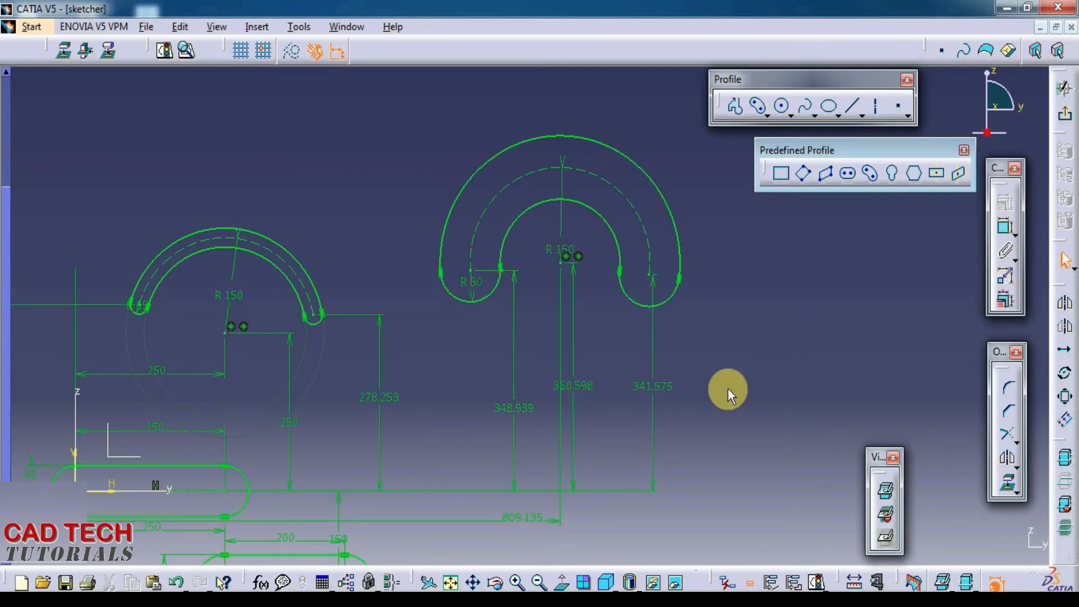
Step: Set the height of the new arc slot's centre point above the horizontal axis to 350 mm
left_click(516, 413)
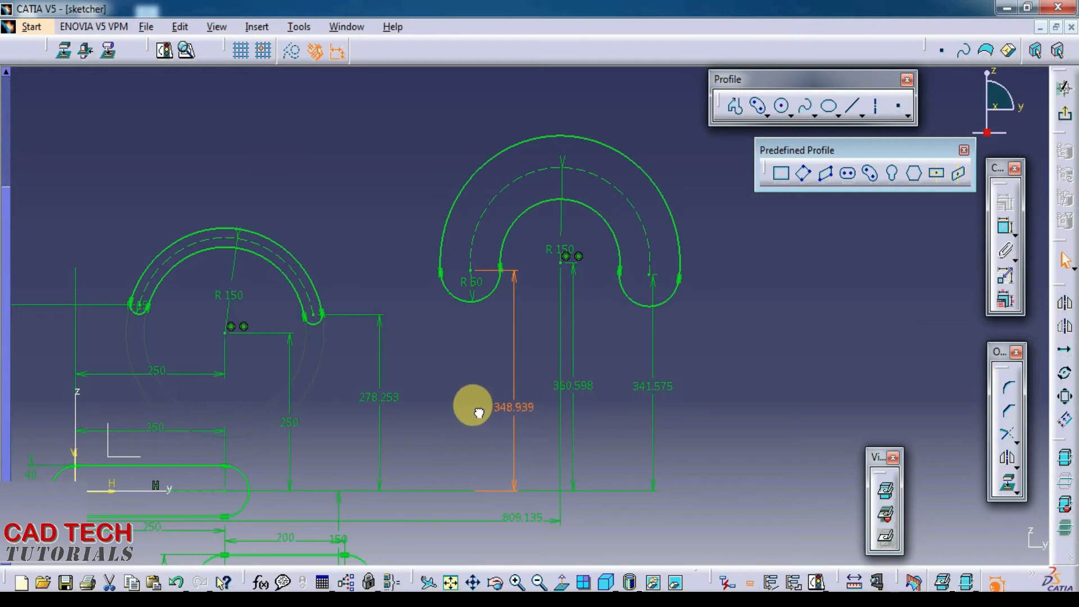
left_click(459, 287)
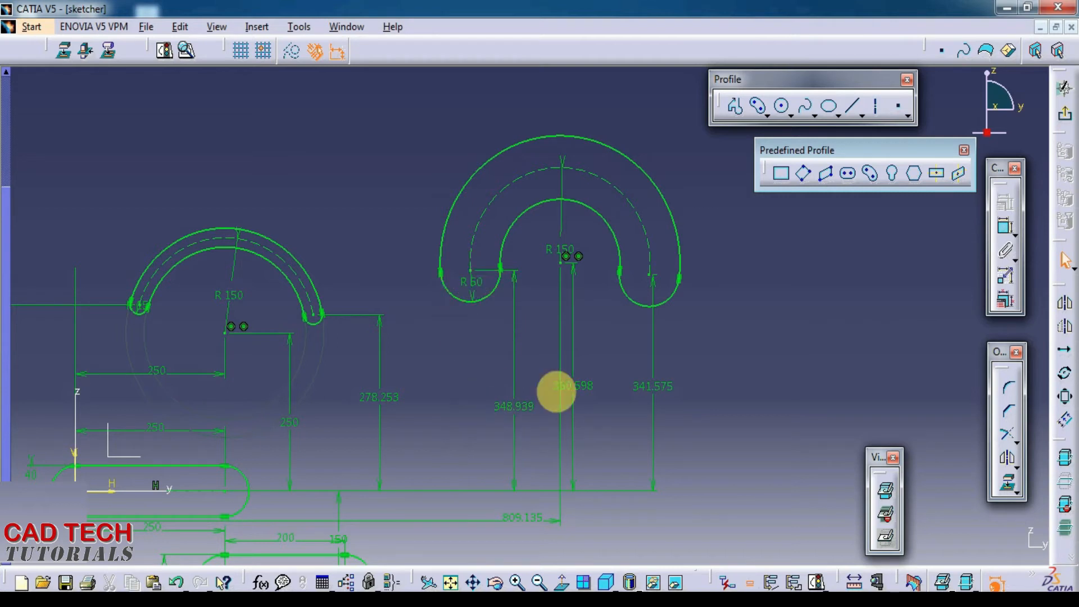
double_click(576, 382)
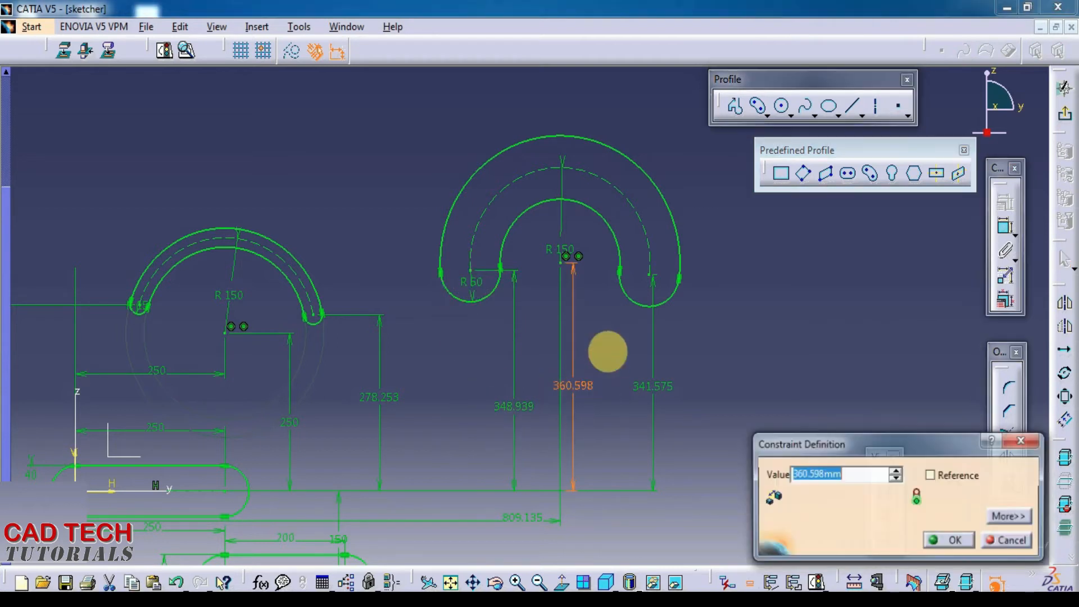
type("35")
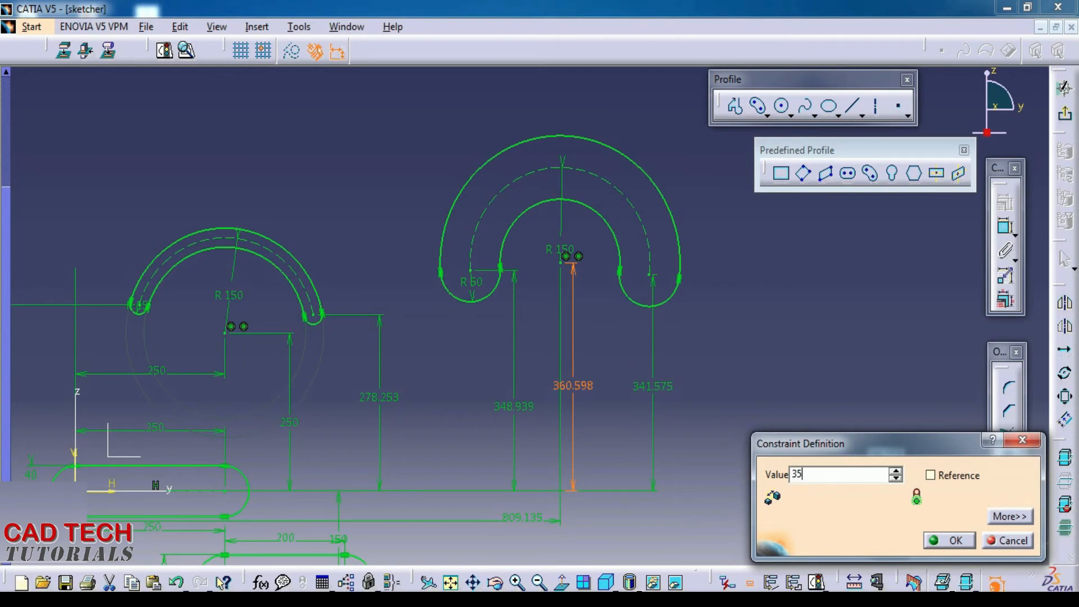
type("0")
key("Return")
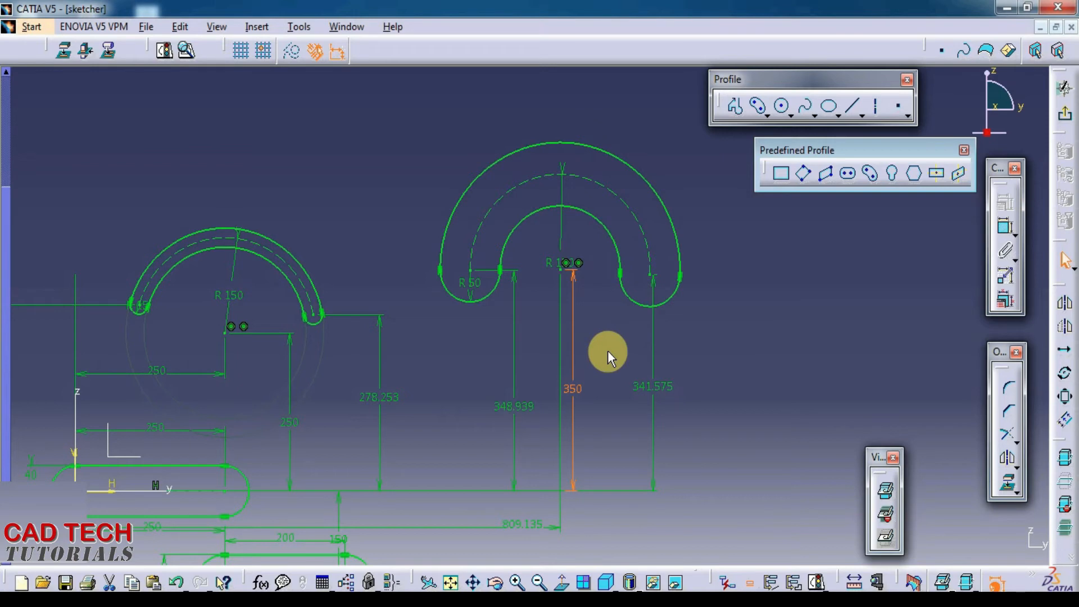
Step: Set the height of the new arc slot's right end point above the horizontal axis to 340 mm
left_click(384, 550)
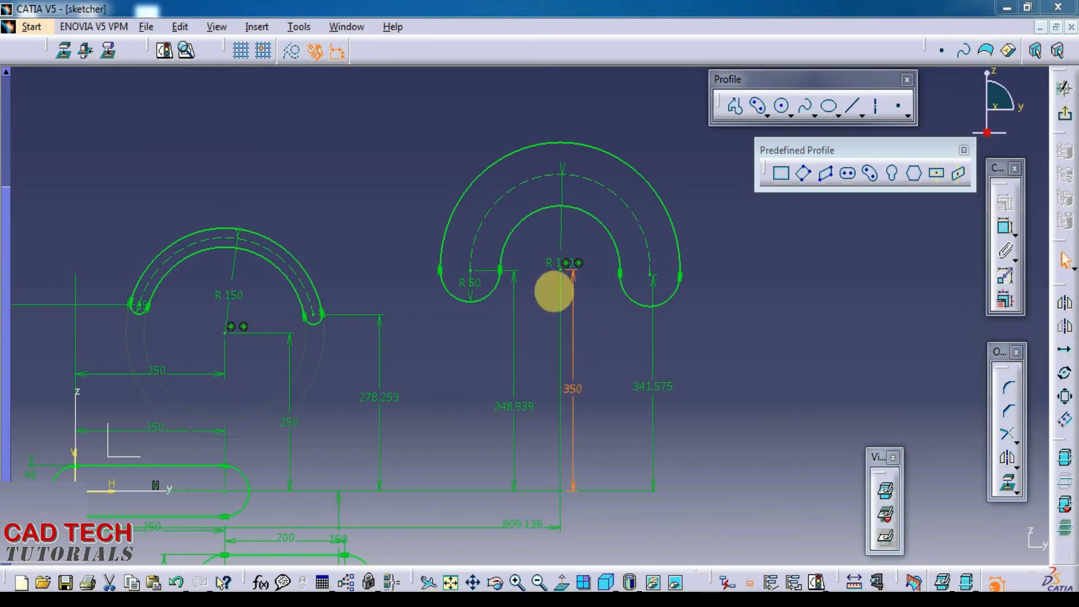
double_click(652, 387)
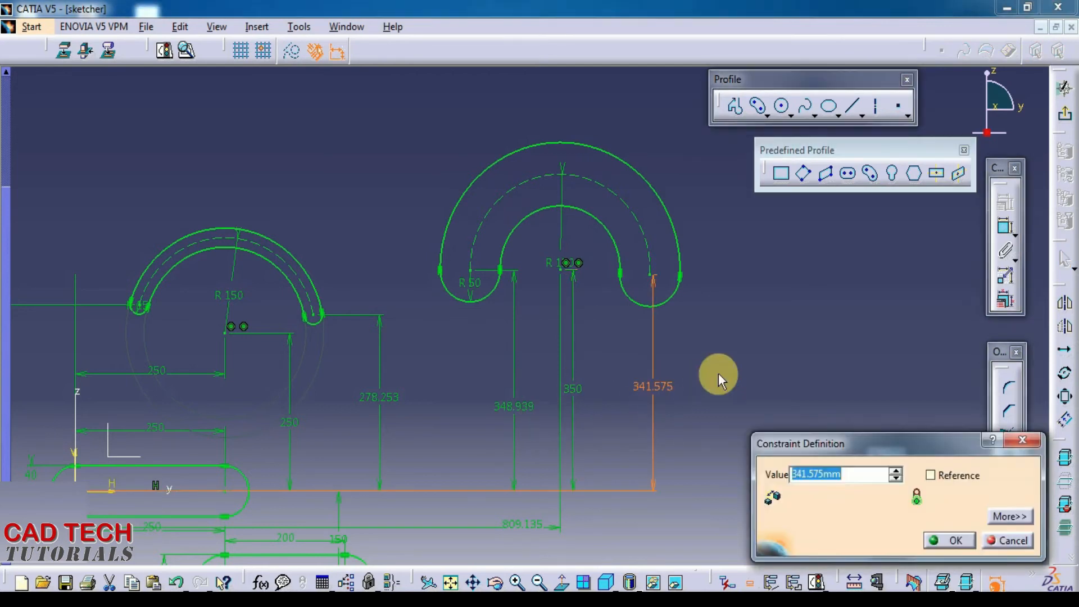
type("3")
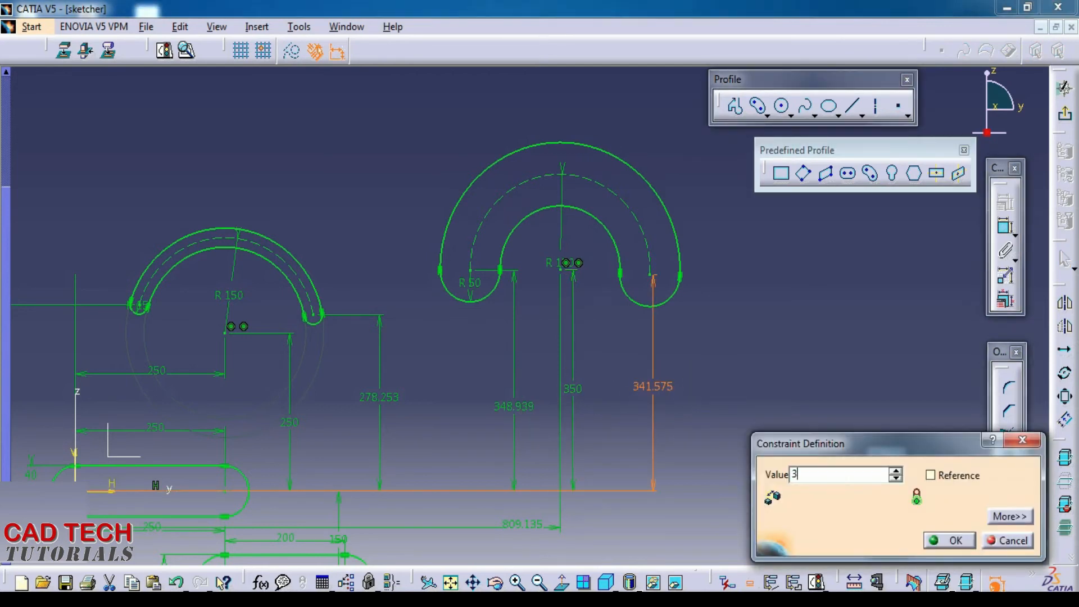
type("40")
key("Return")
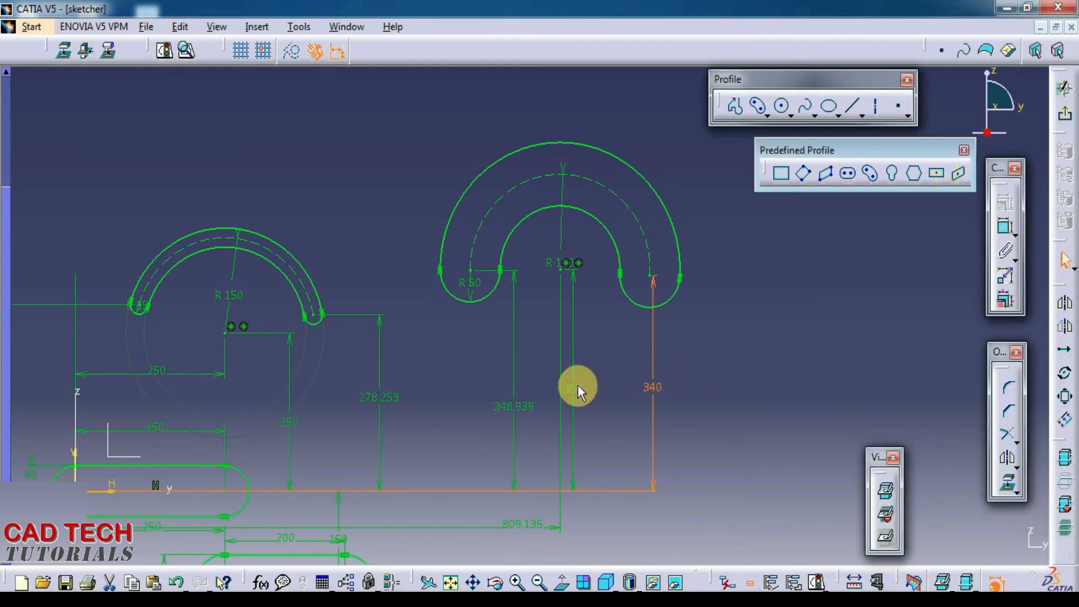
Step: Set the height of the new arc slot's left end point above the horizontal axis to 340 mm
double_click(523, 406)
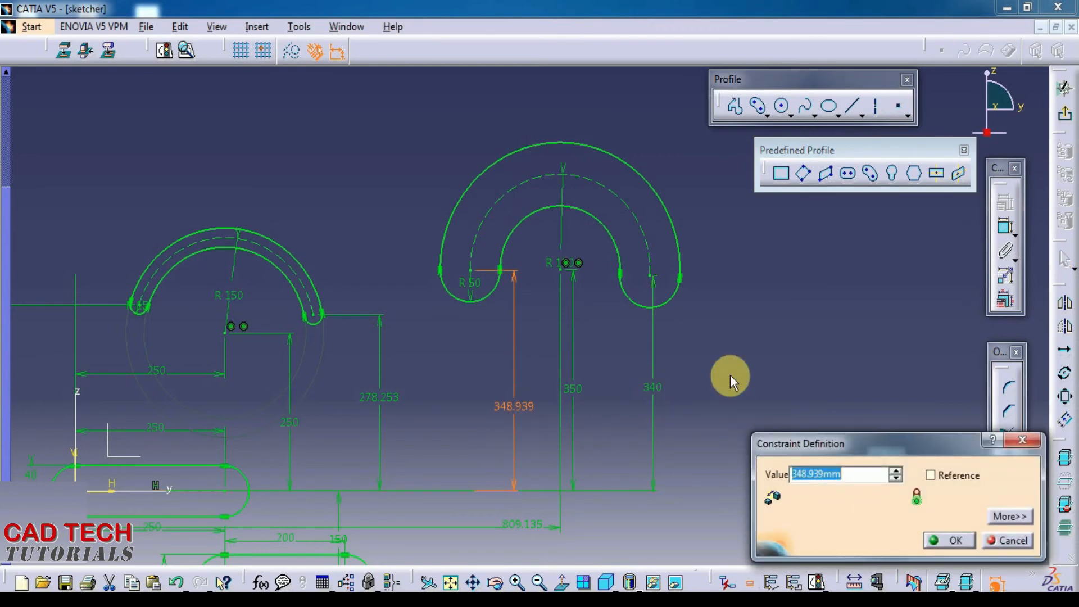
type("3")
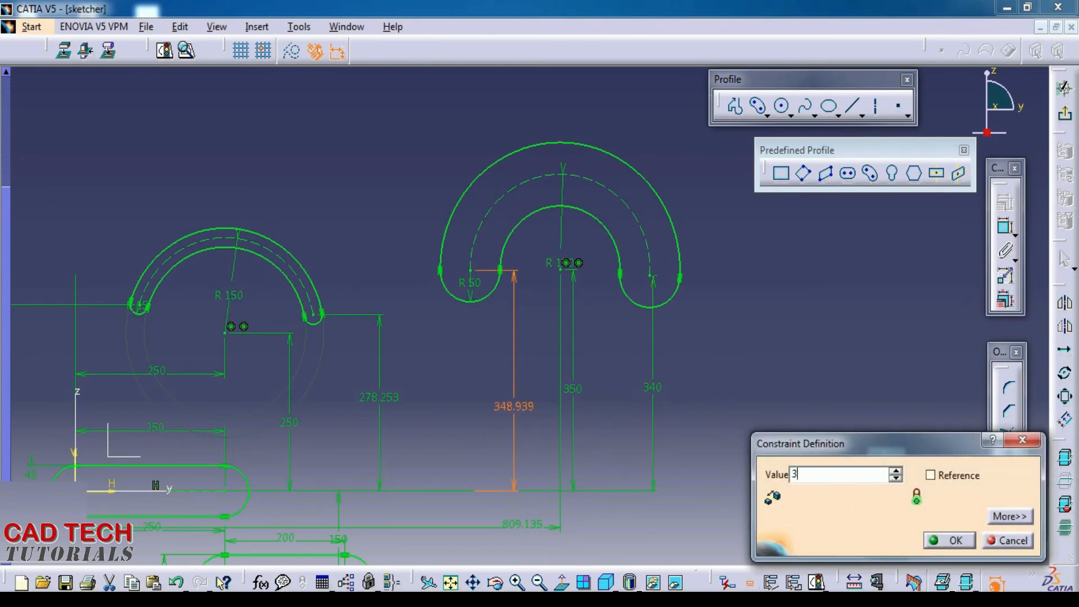
type("40mm")
key("Return")
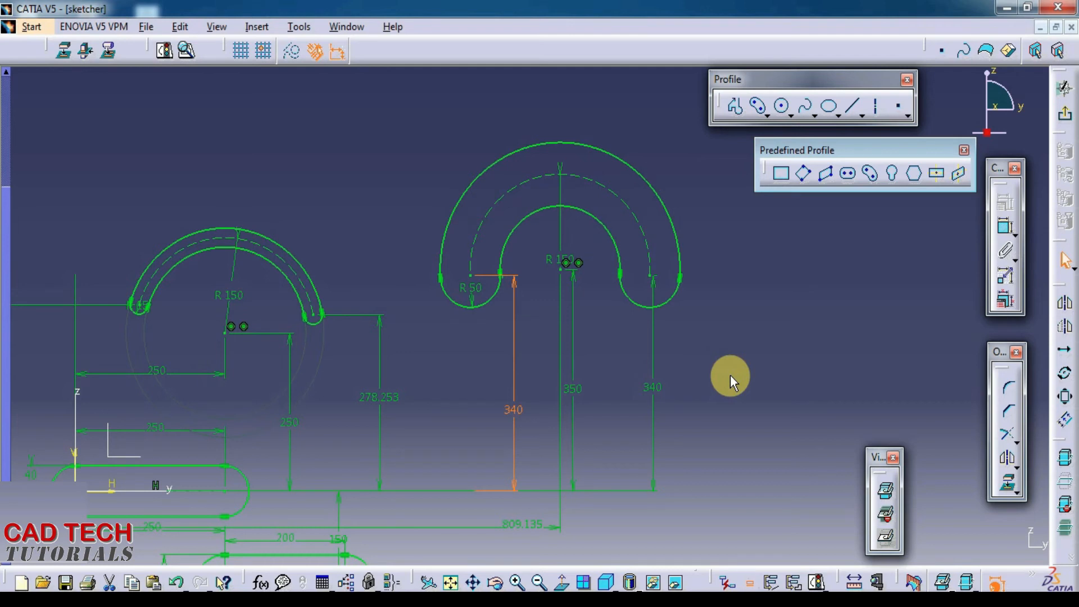
Step: Set the height of the new arc slot's left end point above the horizontal axis to 350 mm
double_click(513, 409)
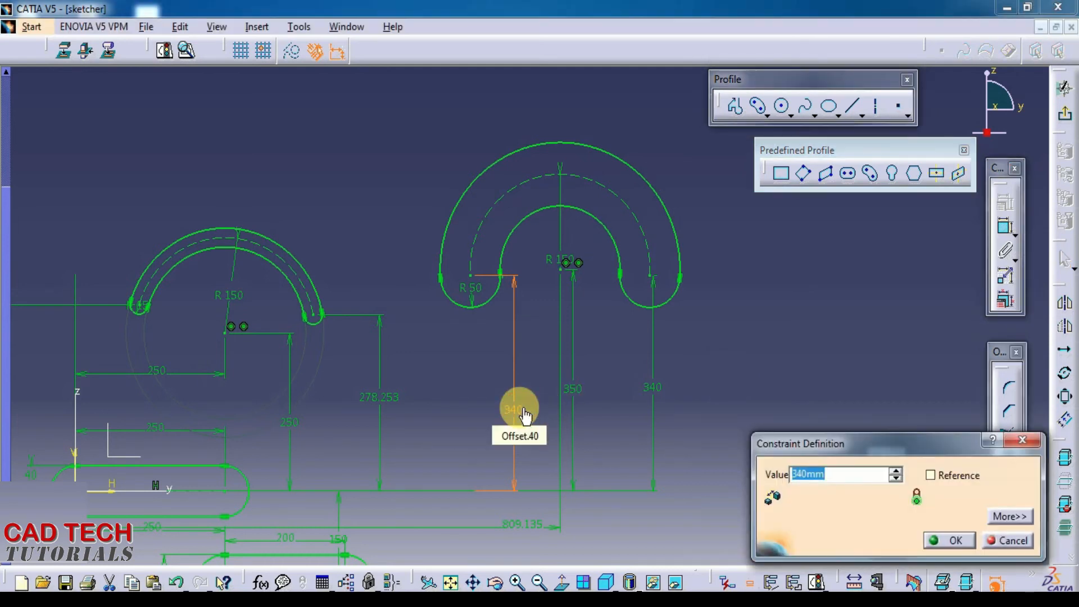
type("35")
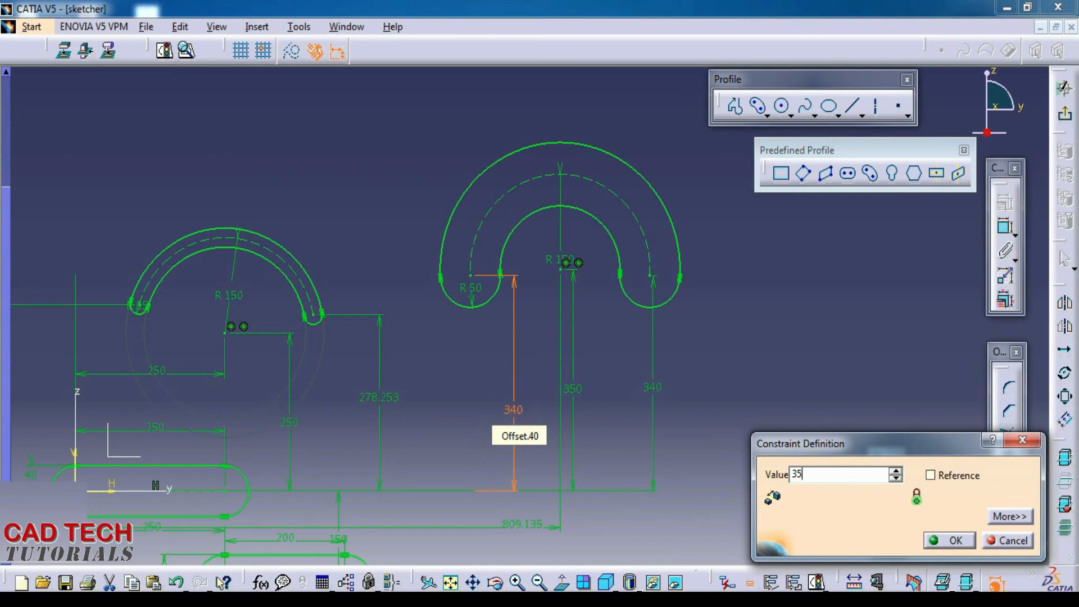
key("Return")
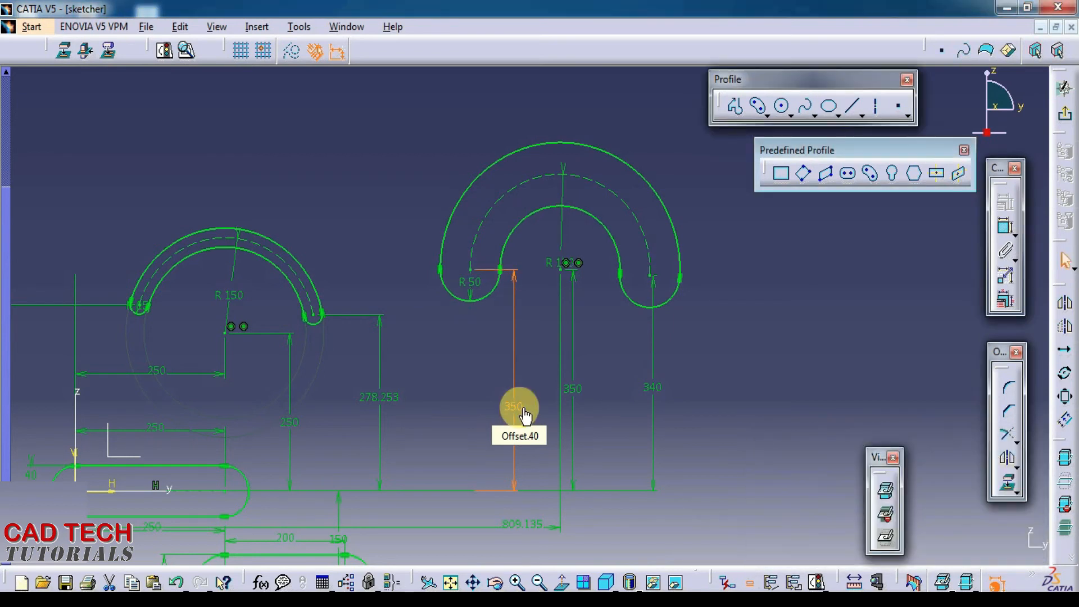
Step: Set the height of the new arc slot's left end point above the horizontal axis to 360 mm
double_click(513, 407)
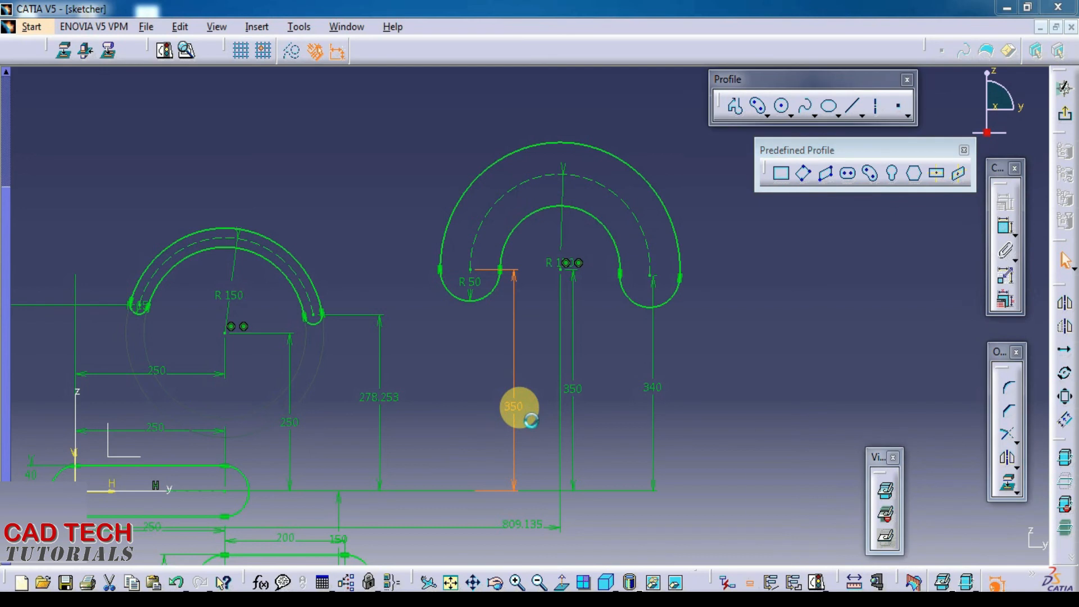
type("36")
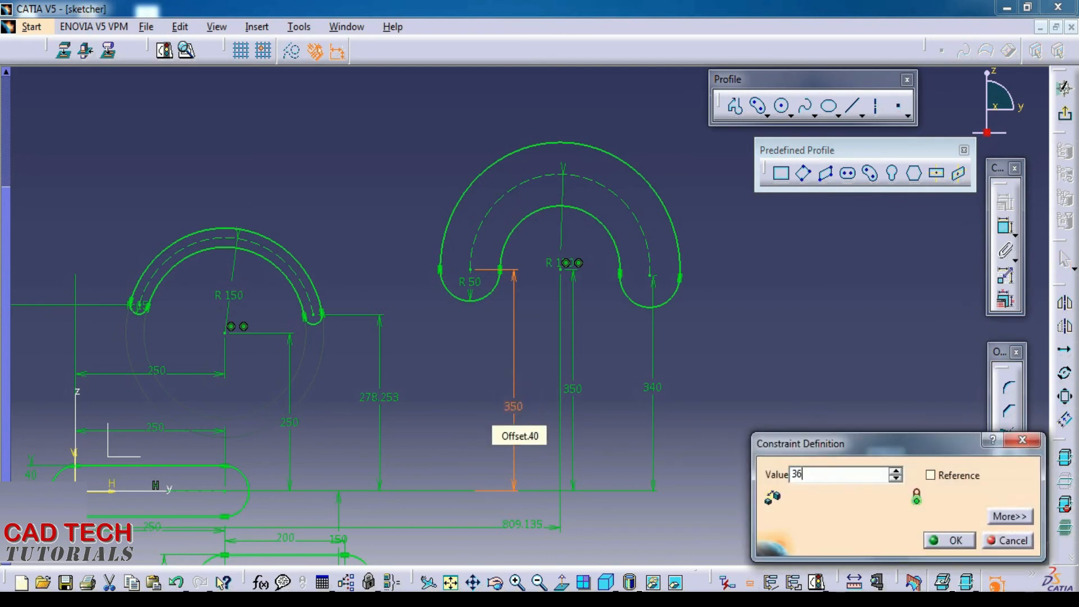
type("0mm")
key("Return")
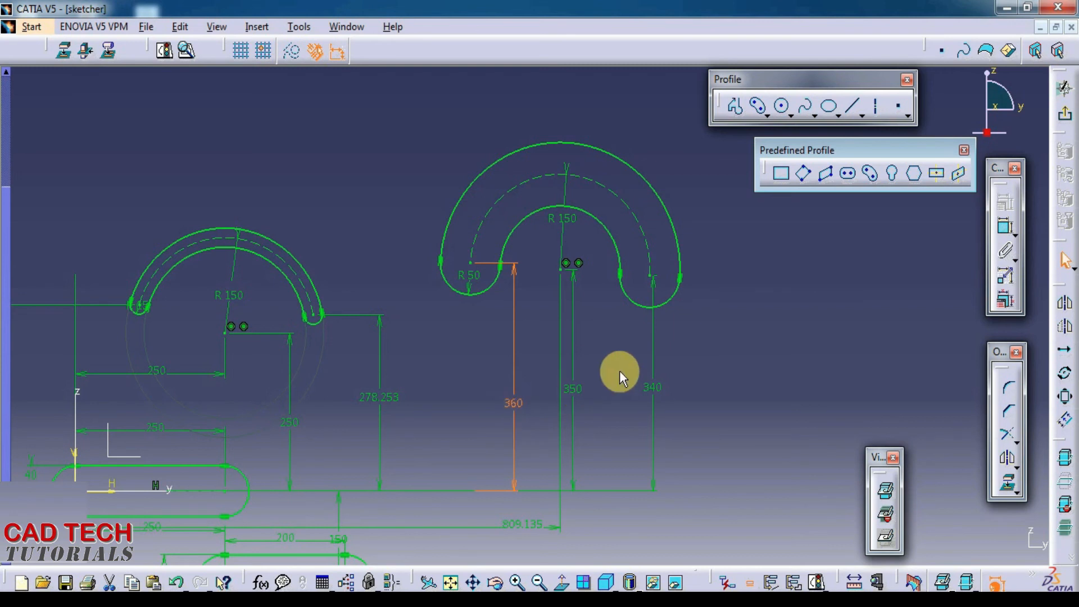
left_click(686, 349)
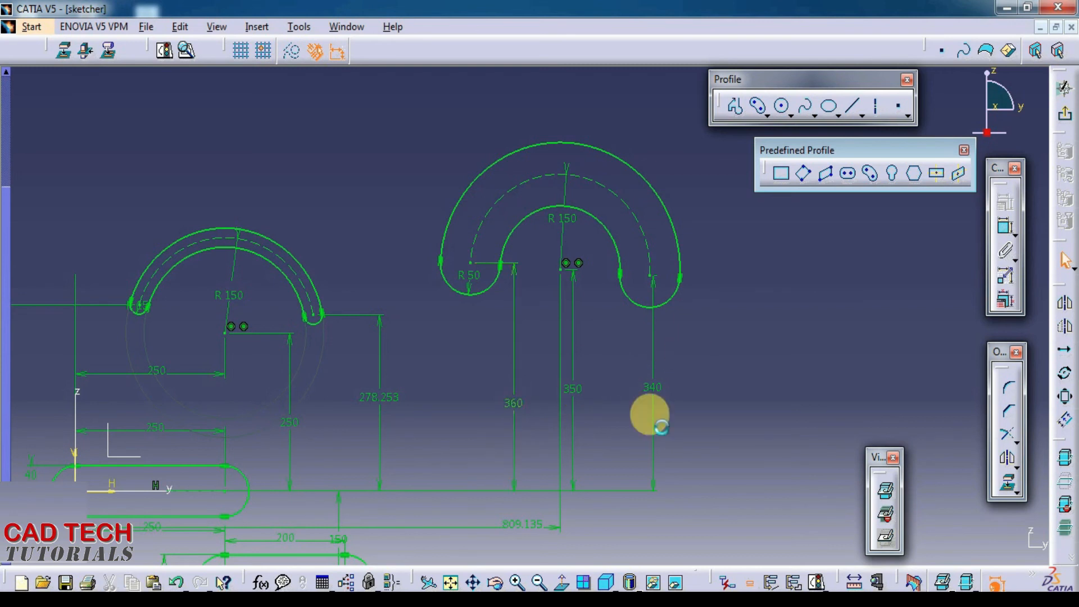
mouse_move(393, 219)
middle_mouse_down()
mouse_move(408, 308)
mouse_move(380, 381)
middle_mouse_up()
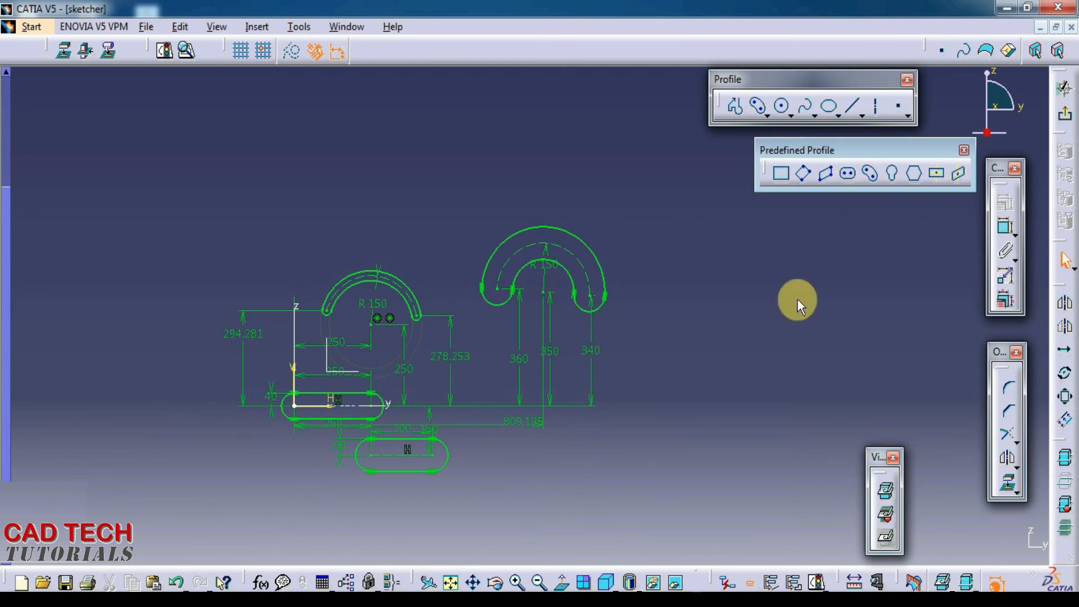
middle_click_drag(368, 417, 407, 402)
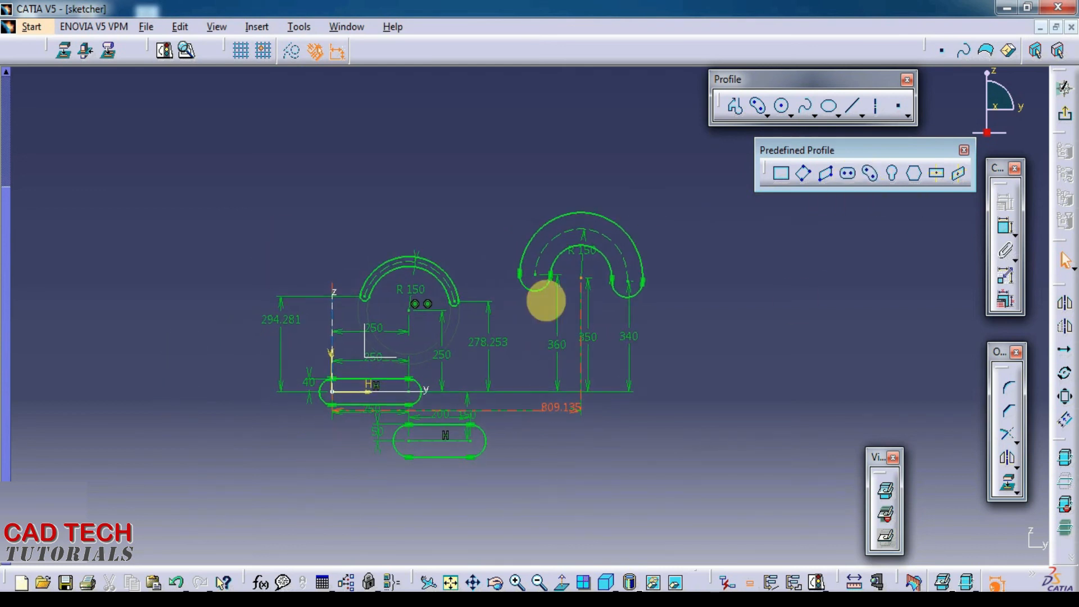